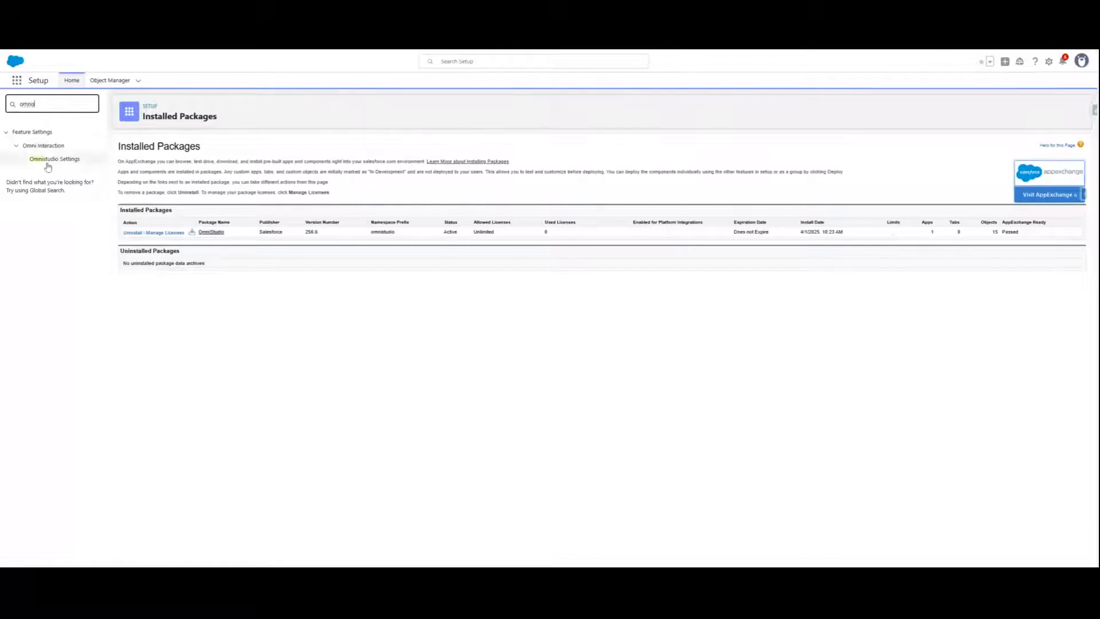
# Review the Omnistudio Settings and the Discovery Framework General Settings, including the linked Discovery Framework sample templates page.
pyautogui.click(48, 161)
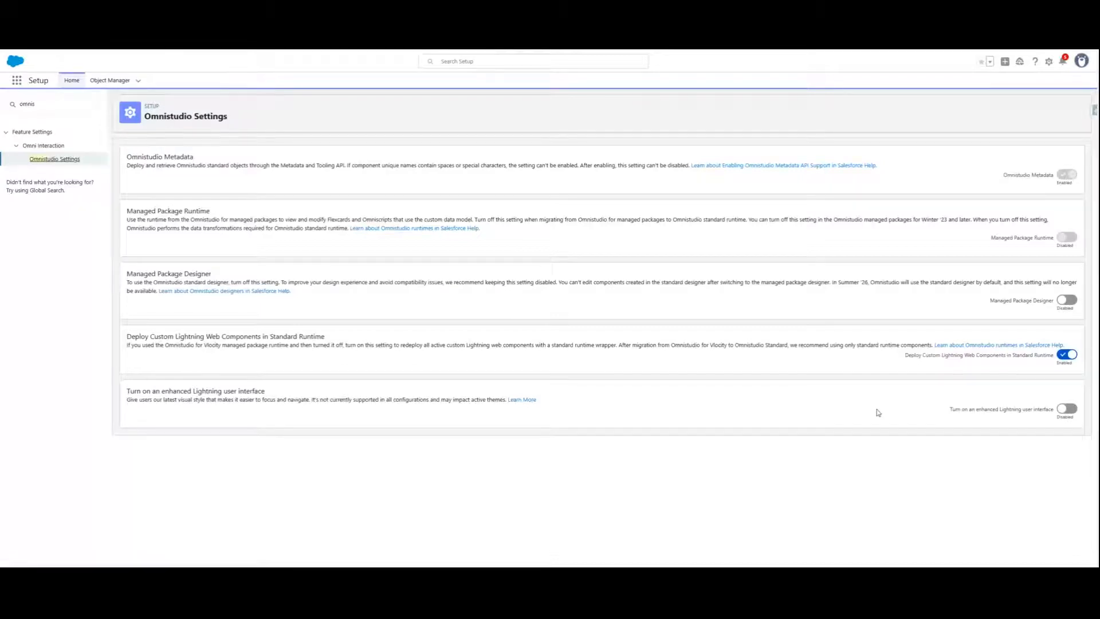
pyautogui.click(55, 109)
pyautogui.write('discou')
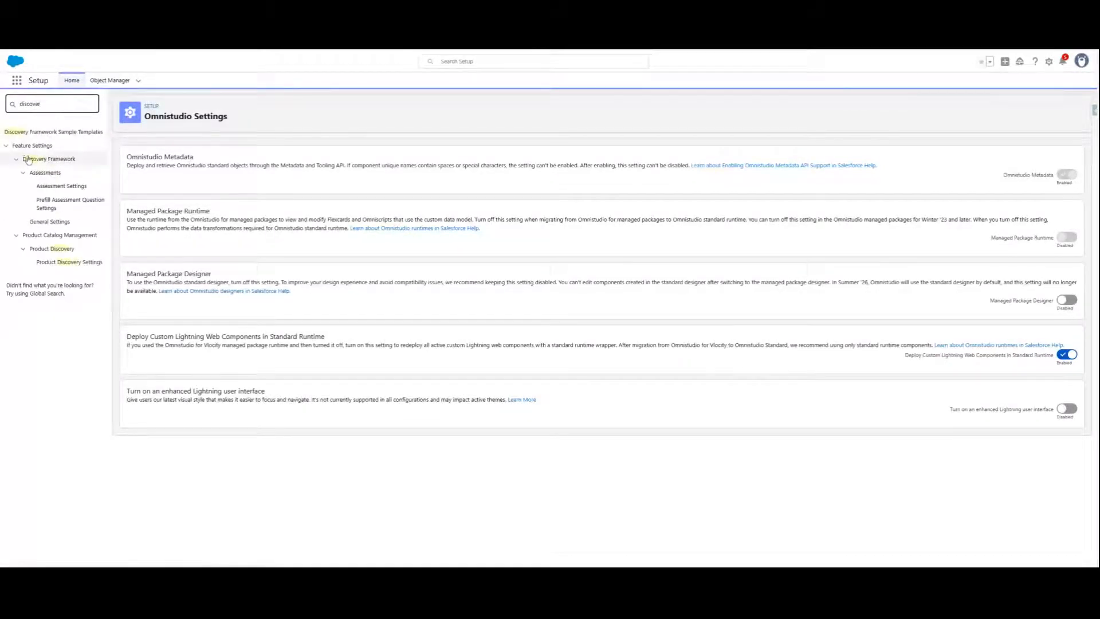
pyautogui.click(57, 223)
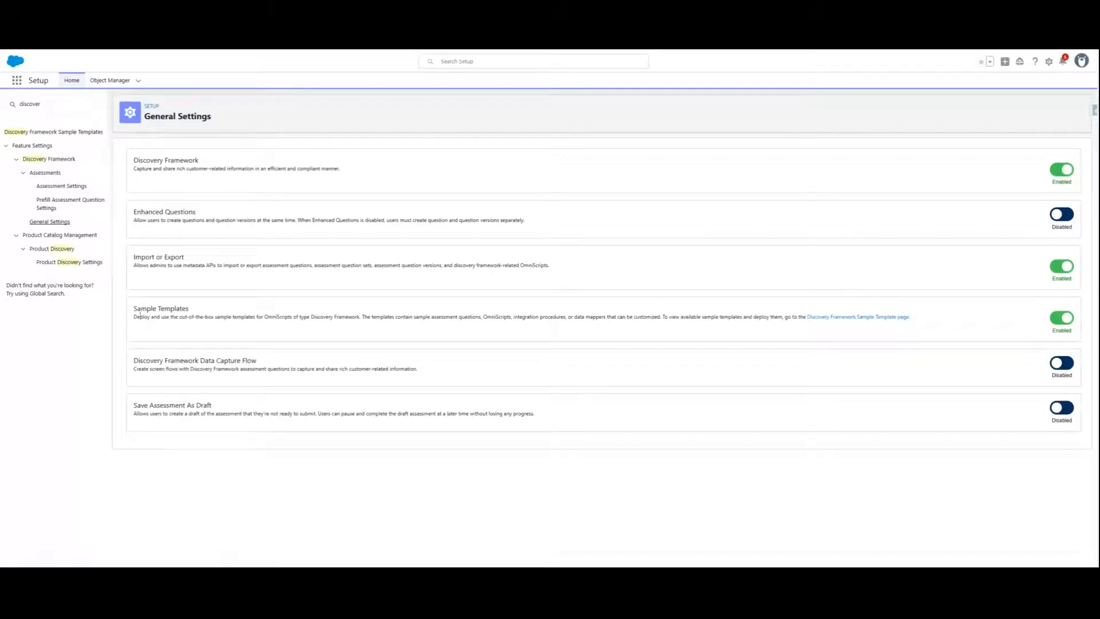
pyautogui.click(846, 319)
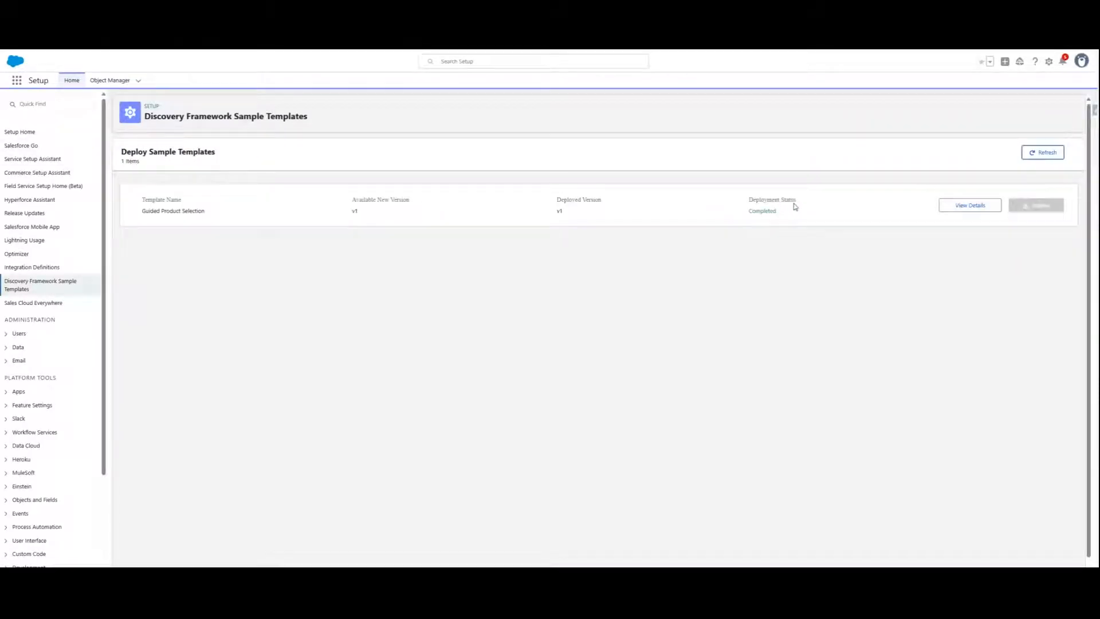
# Search the available apps for "omni" and open the OmniStudio app.
pyautogui.click(17, 80)
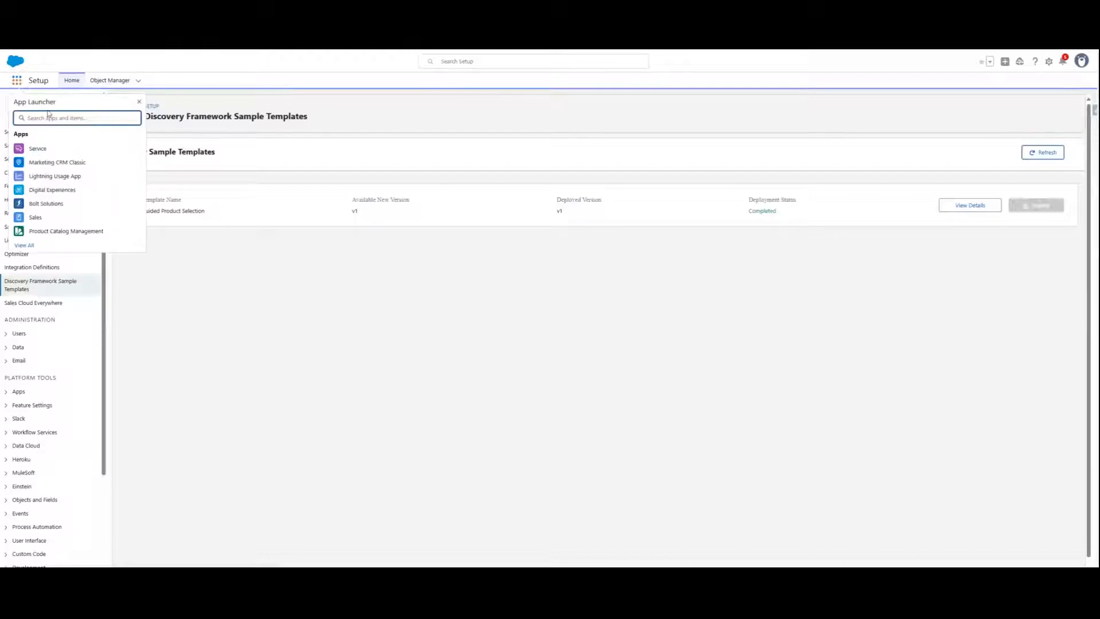
pyautogui.write('omni')
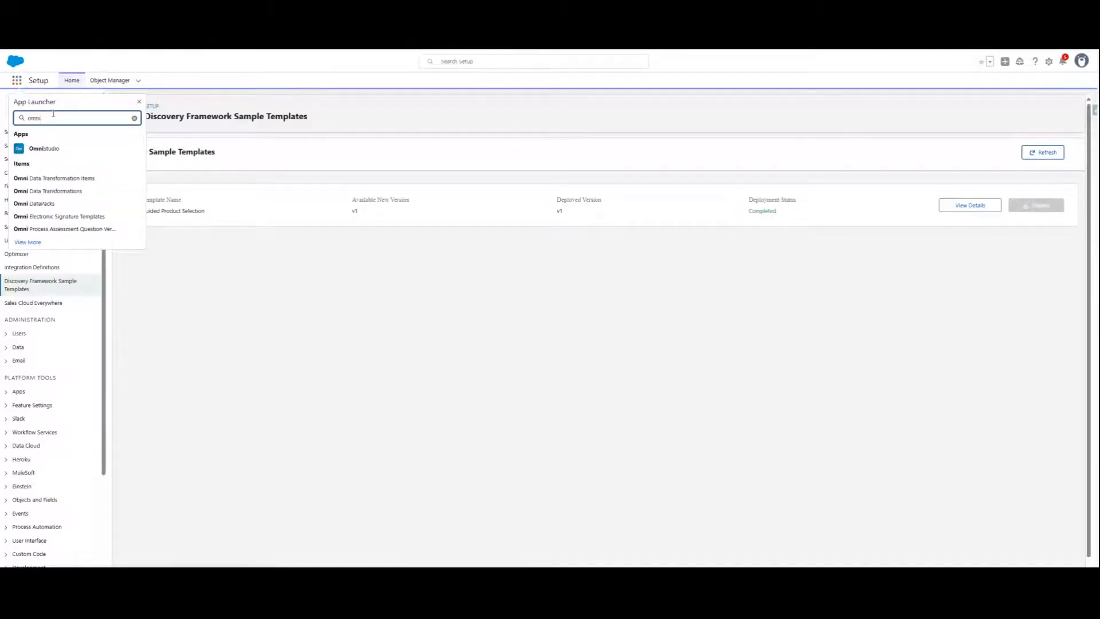
pyautogui.click(40, 148)
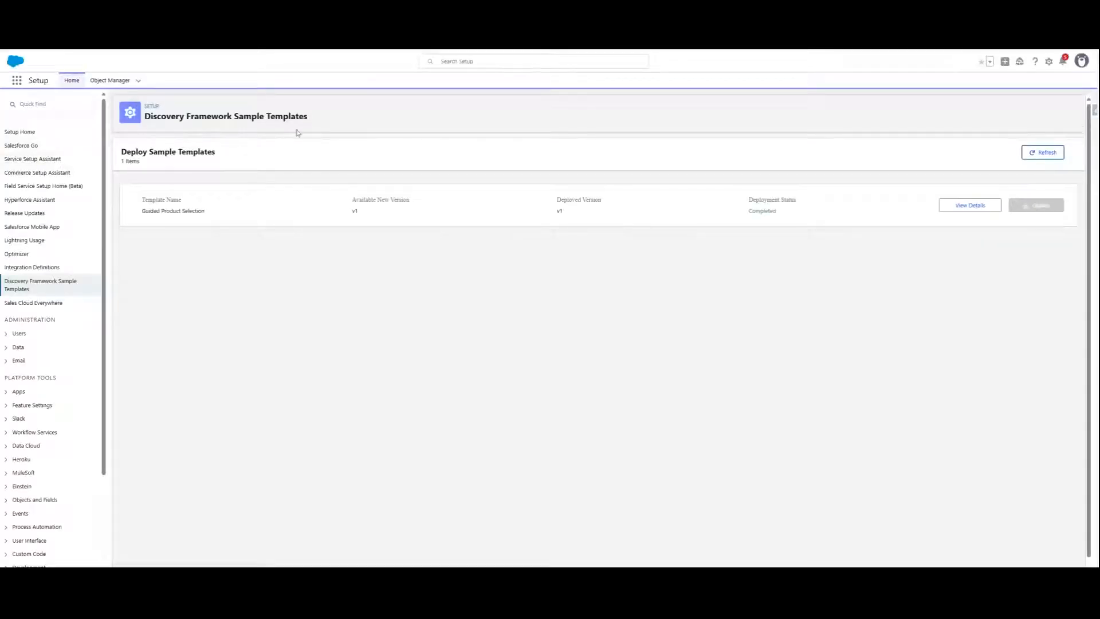
# Find the Product Discovery Settings in Setup by searching for "product" and review the options through the Search Settings section.
pyautogui.click(42, 105)
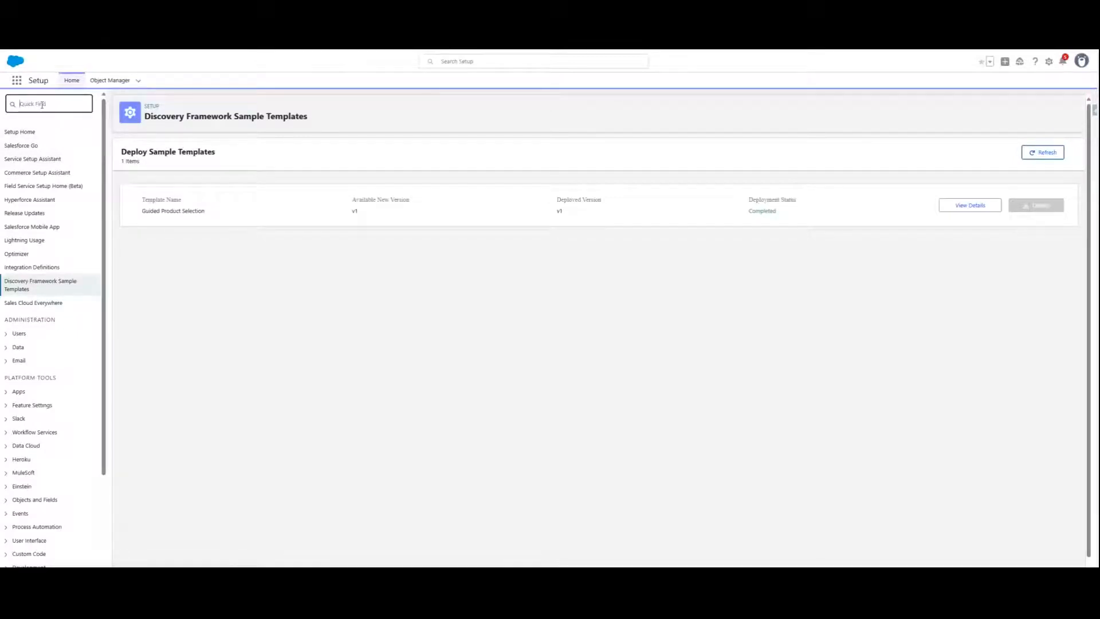
pyautogui.write('product')
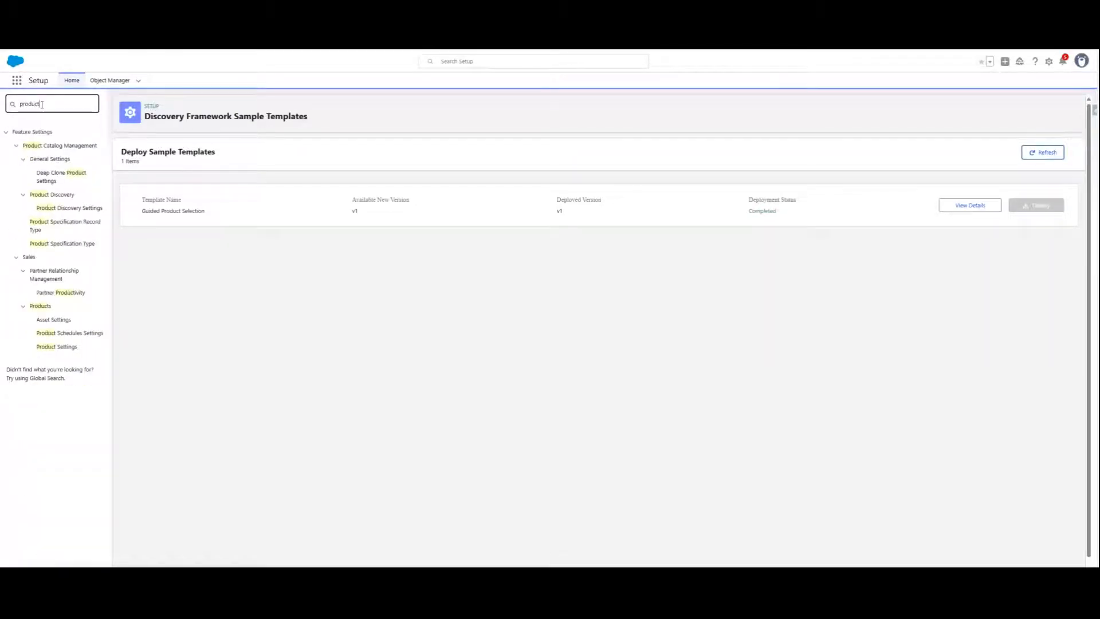
pyautogui.click(74, 209)
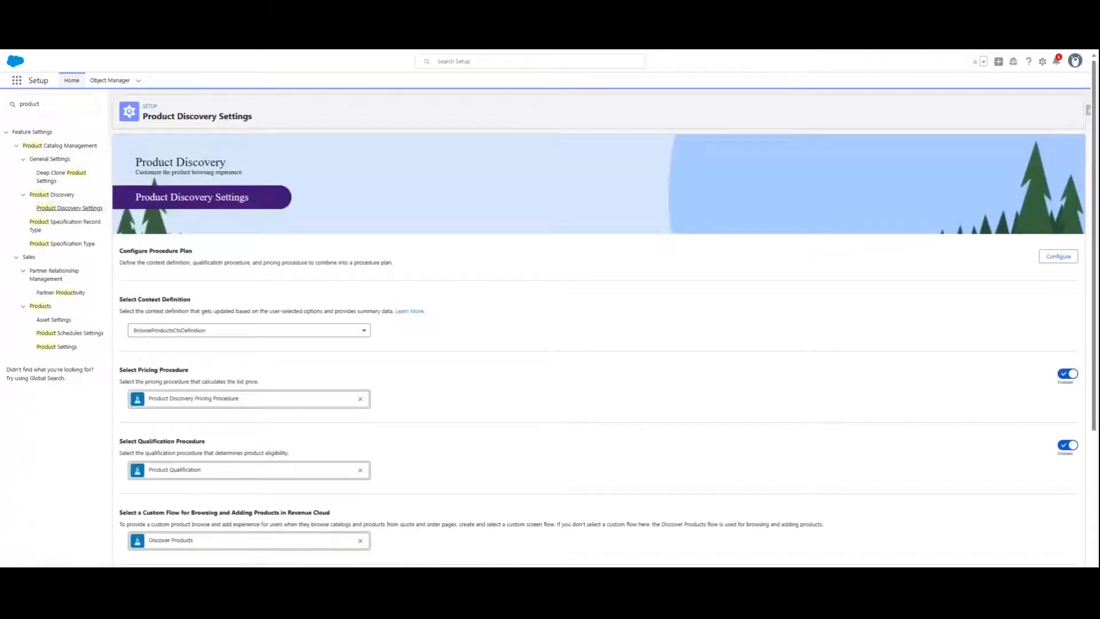
pyautogui.scroll(-2, 535, 260)
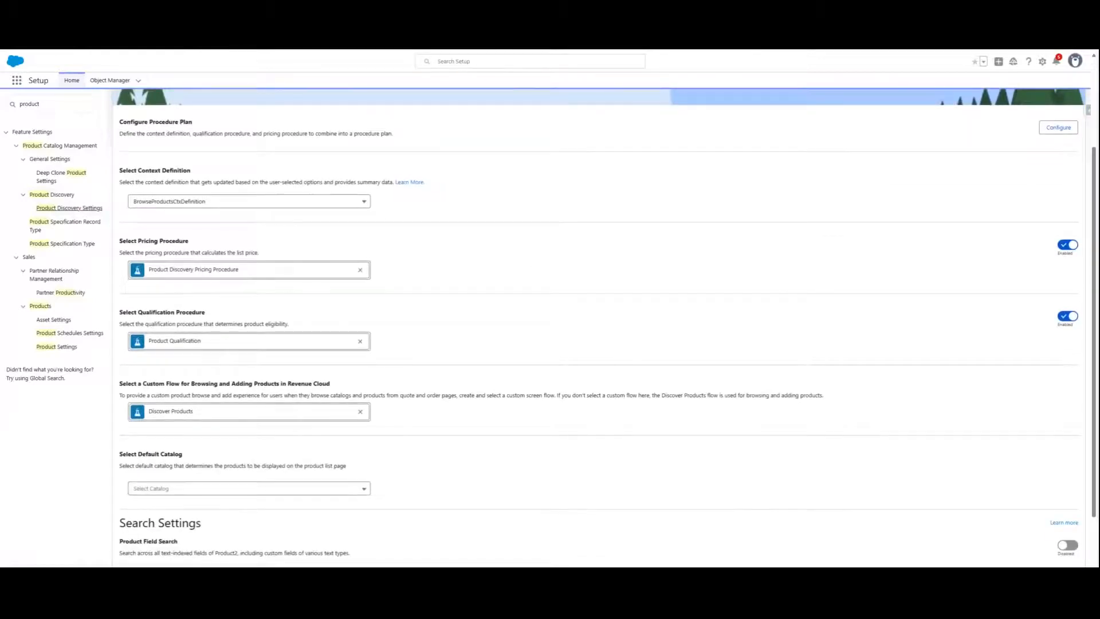
pyautogui.scroll(-1, 573, 326)
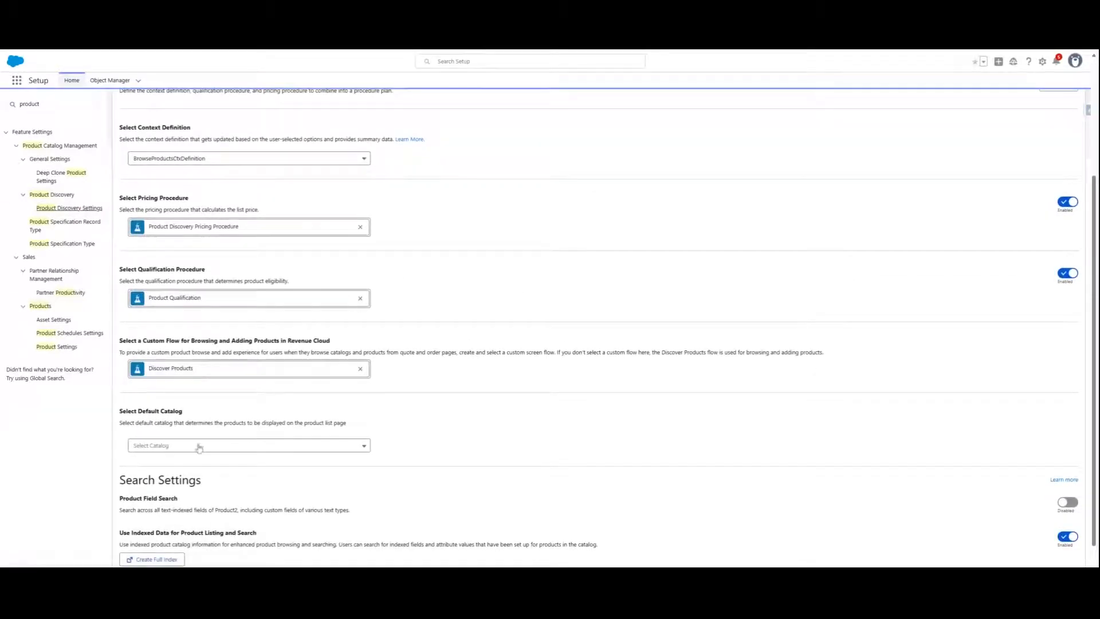
pyautogui.scroll(-1, 593, 382)
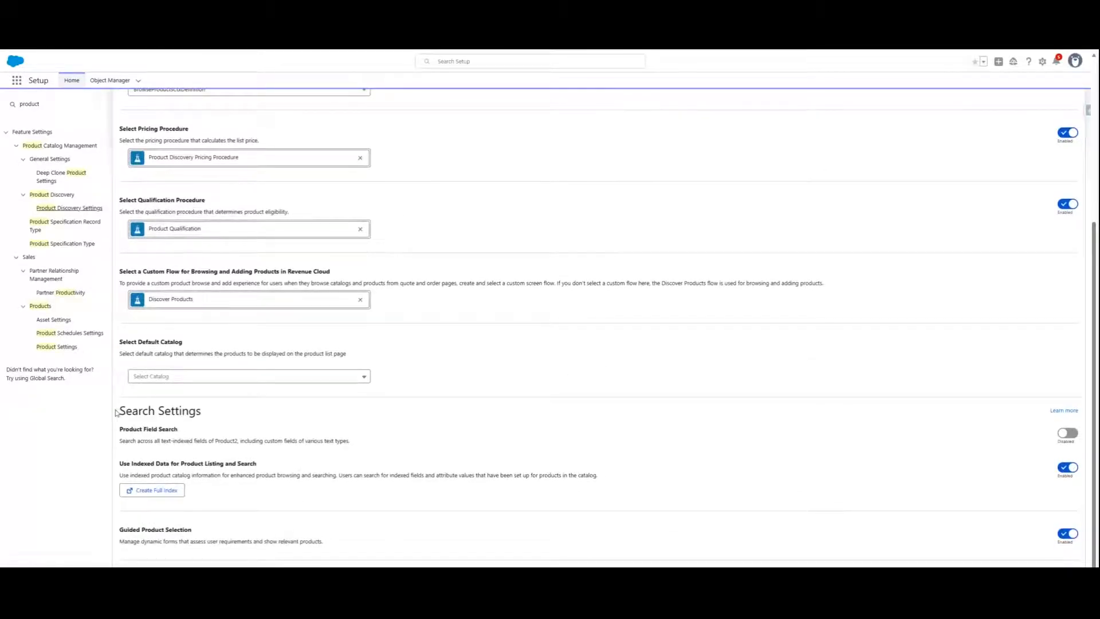
pyautogui.moveTo(116, 412); pyautogui.dragTo(222, 418)
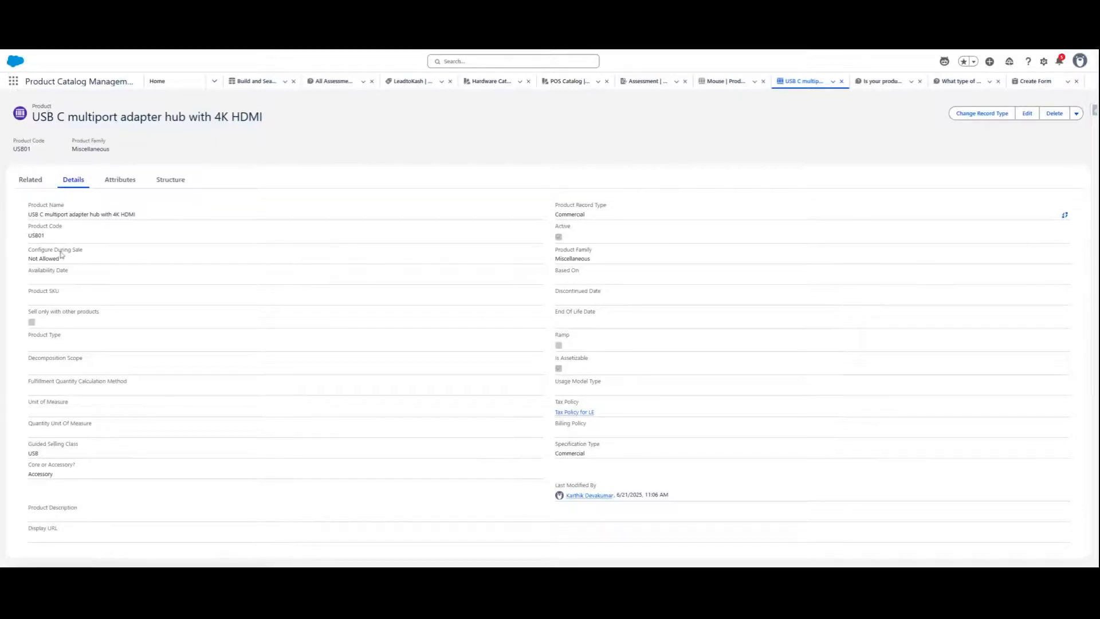
# Examine the Guided Selling Class and Core or Accessory? fields on the USB C multiport adapter hub product record.
pyautogui.moveTo(79, 445); pyautogui.dragTo(28, 469)
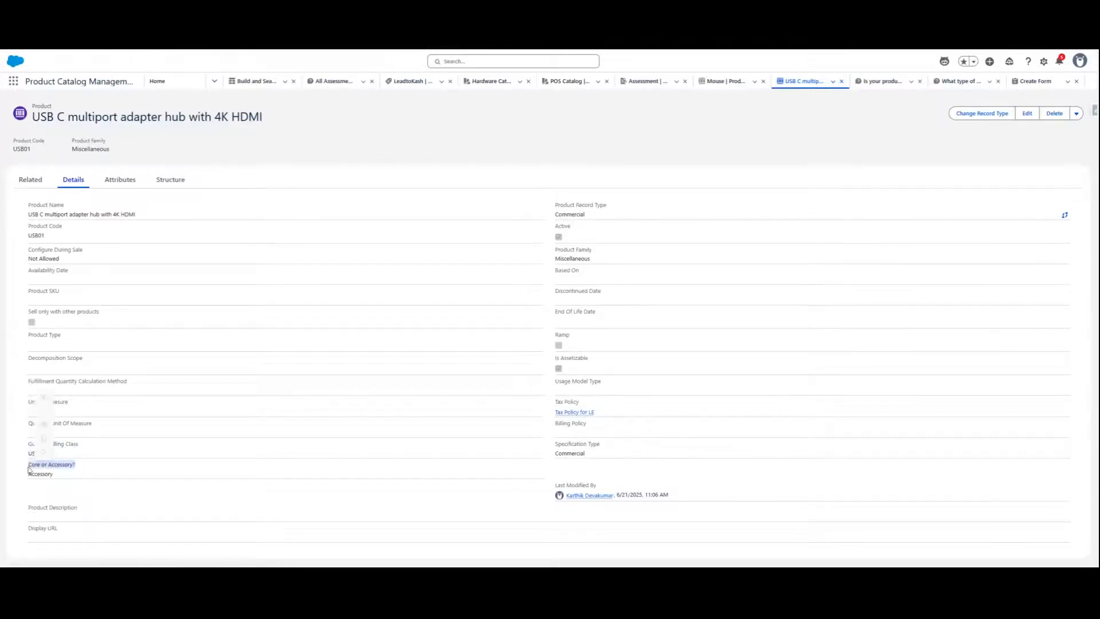
pyautogui.click(103, 453)
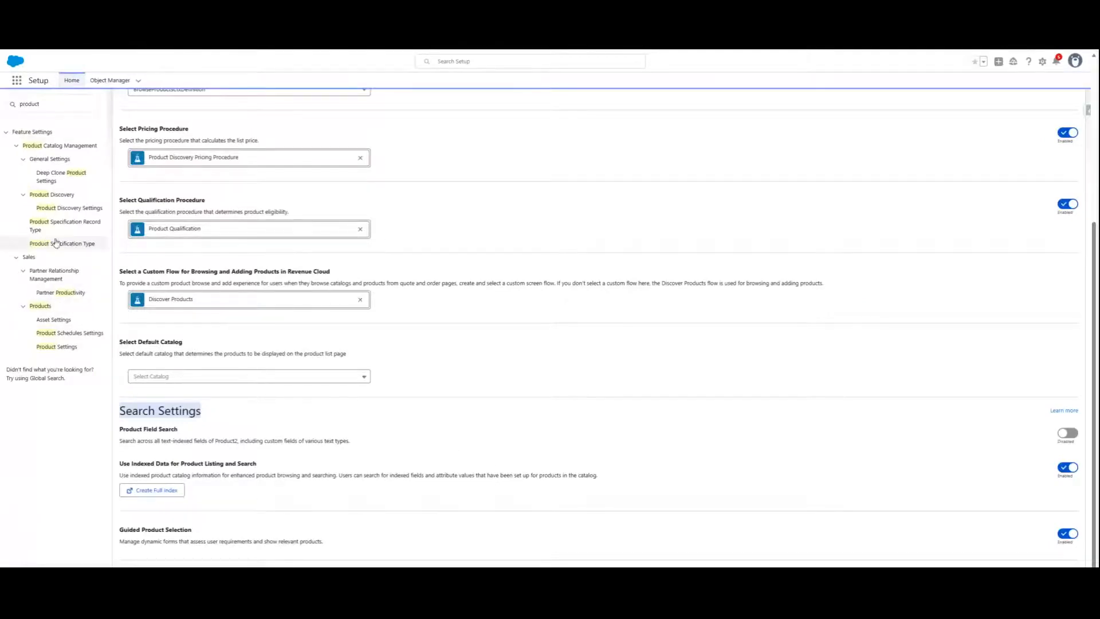
# Open the full index creation page from the Search Settings section of Product Discovery Settings.
pyautogui.scroll(3, 614, 452)
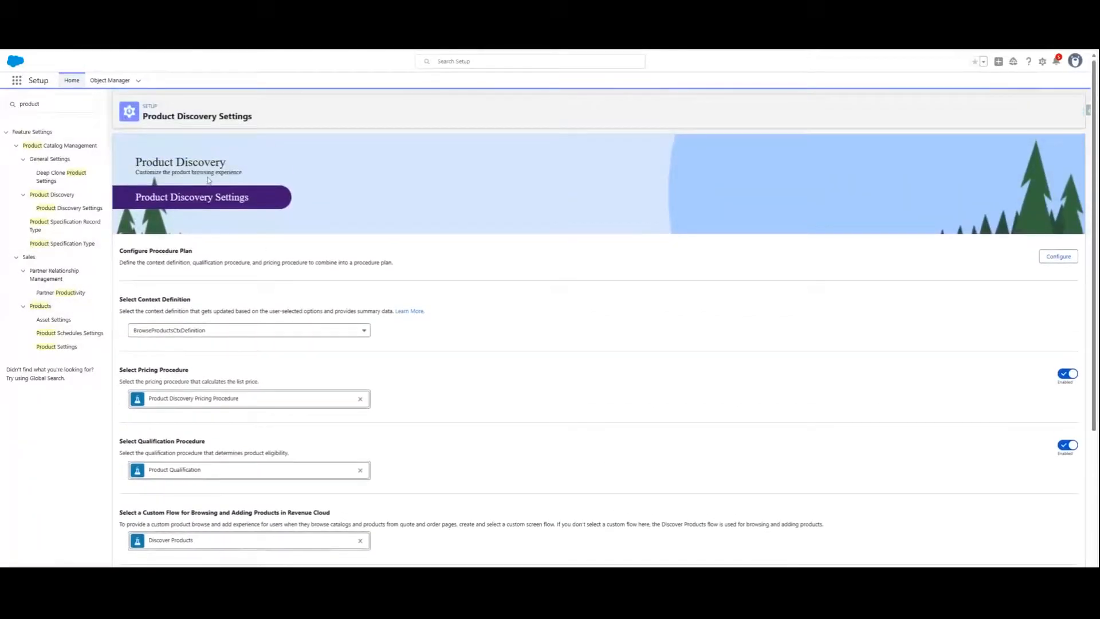
pyautogui.scroll(-4, 651, 510)
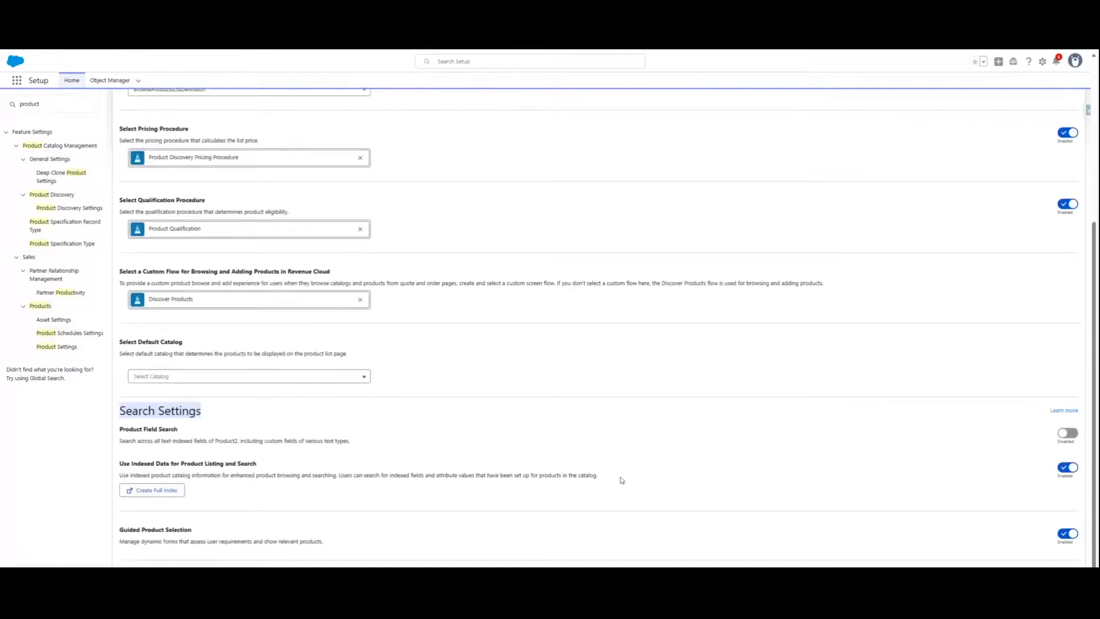
pyautogui.click(149, 496)
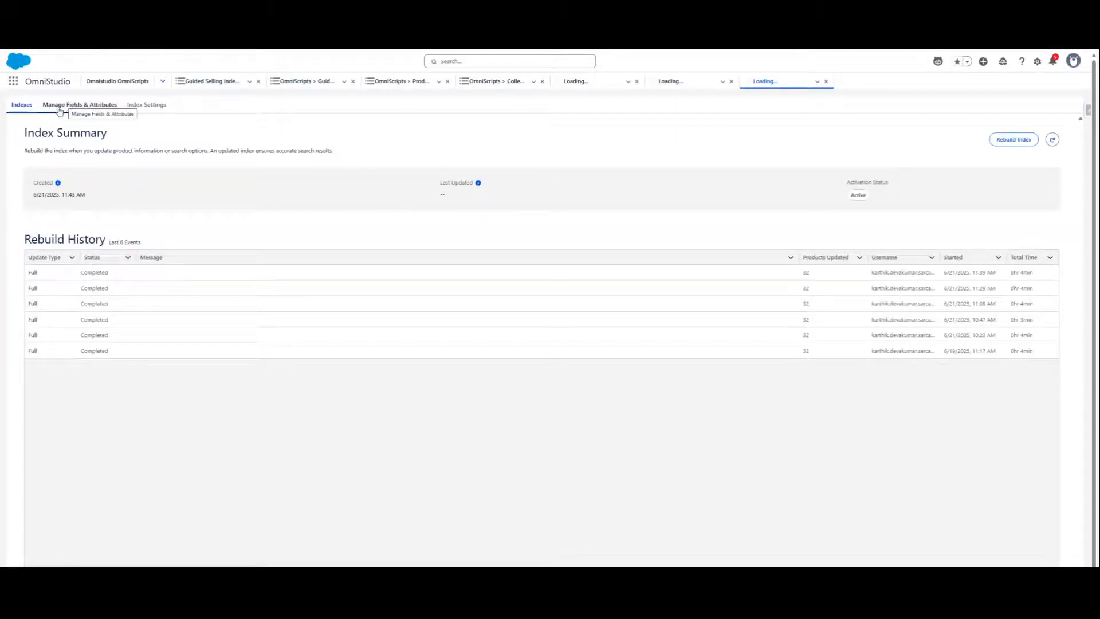
# Review the index's fields and attributes with their searchable and filterable options, and view the Index Settings.
pyautogui.click(94, 109)
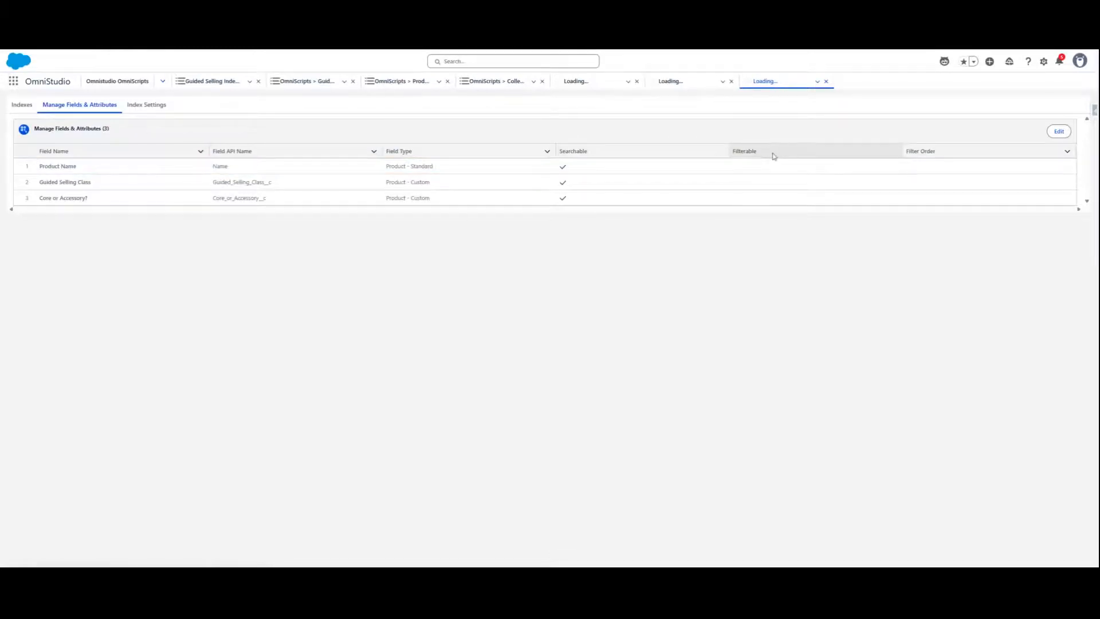
pyautogui.click(1061, 132)
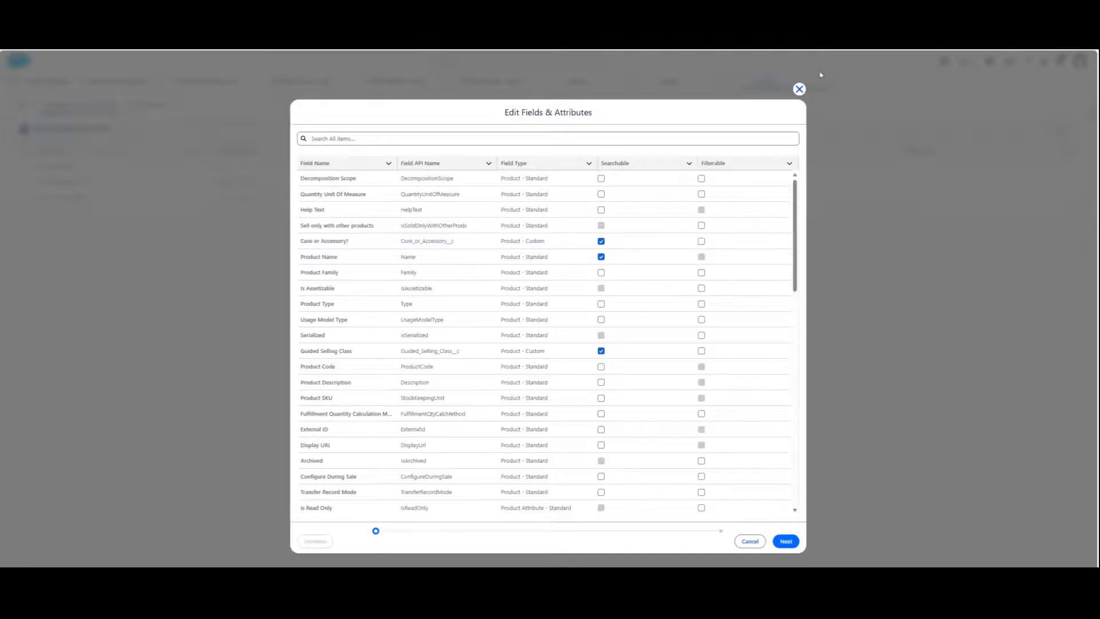
pyautogui.click(799, 88)
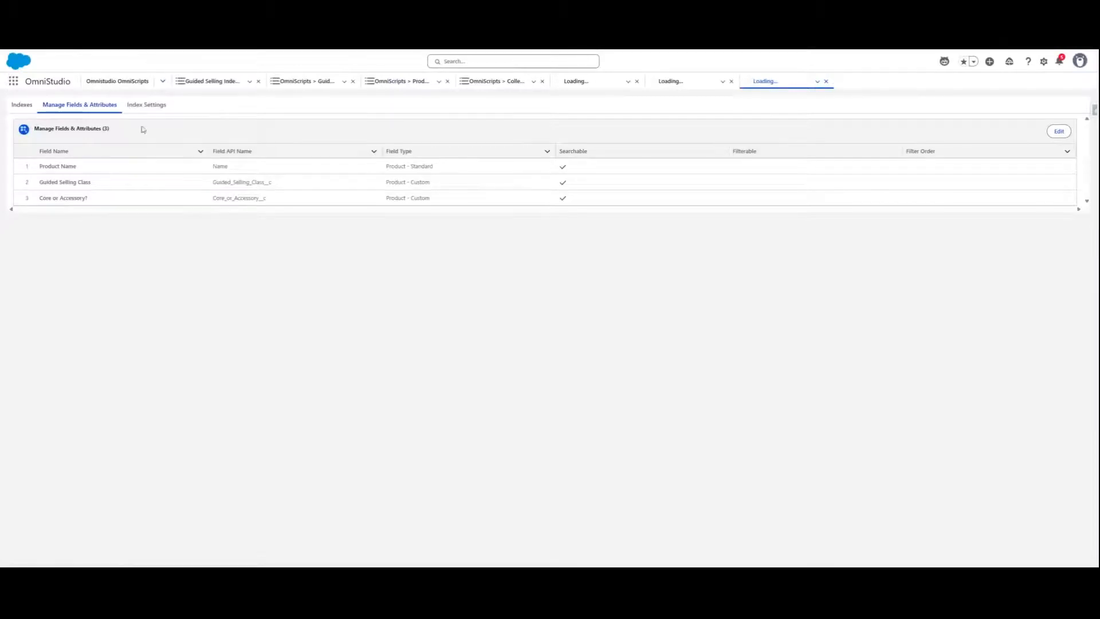
pyautogui.click(149, 105)
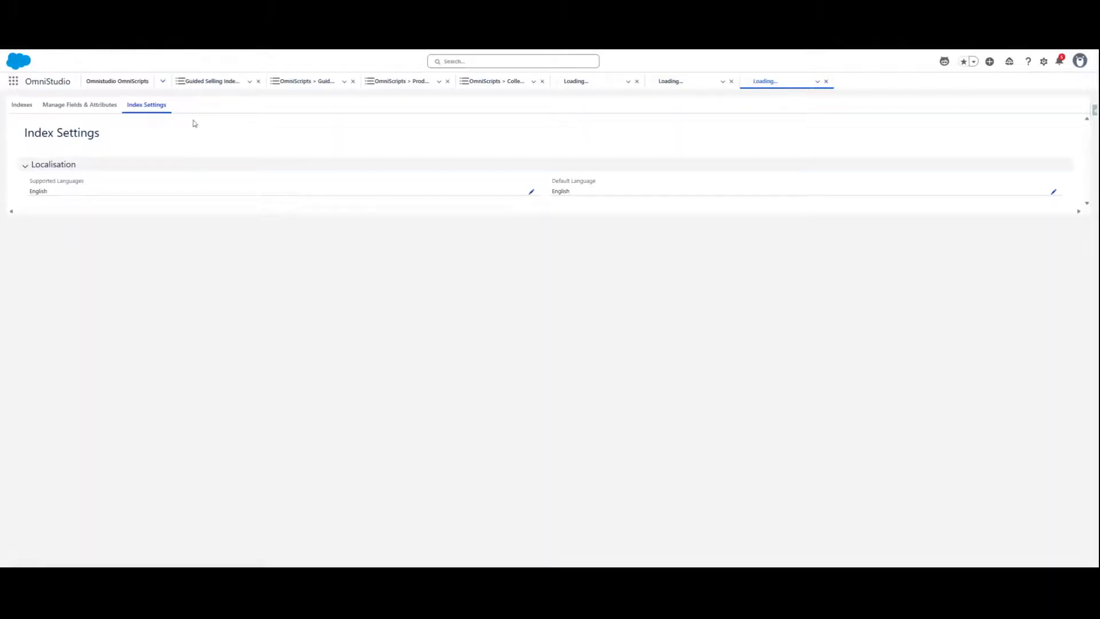
# Switch to the Product Catalog Management app and open Assessment Questions under Guided Product Selection from its home page.
pyautogui.click(13, 81)
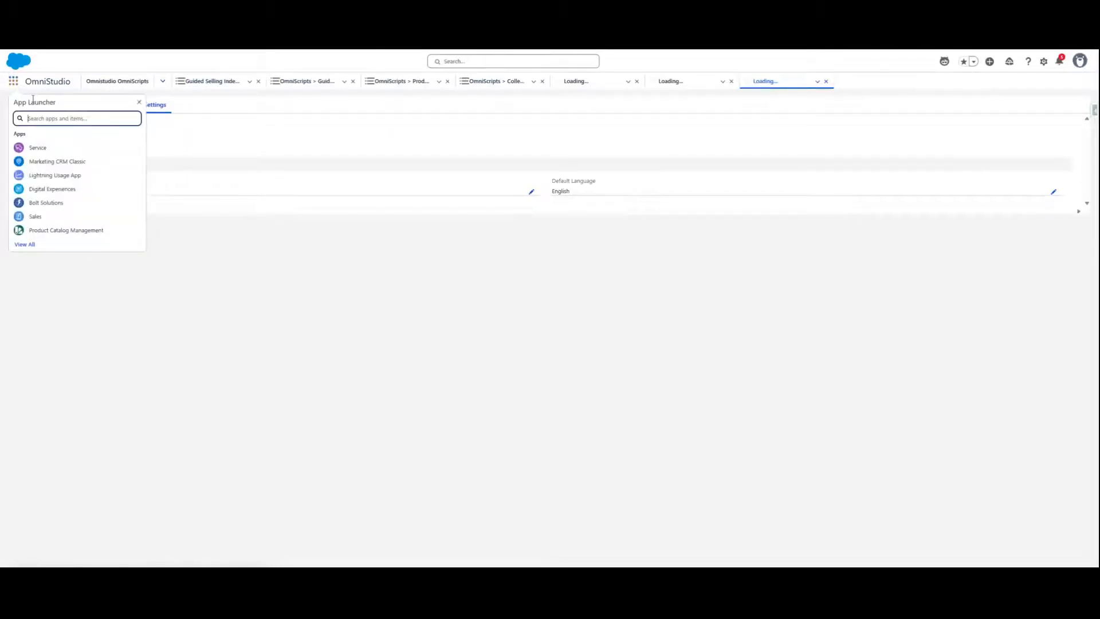
pyautogui.write('product')
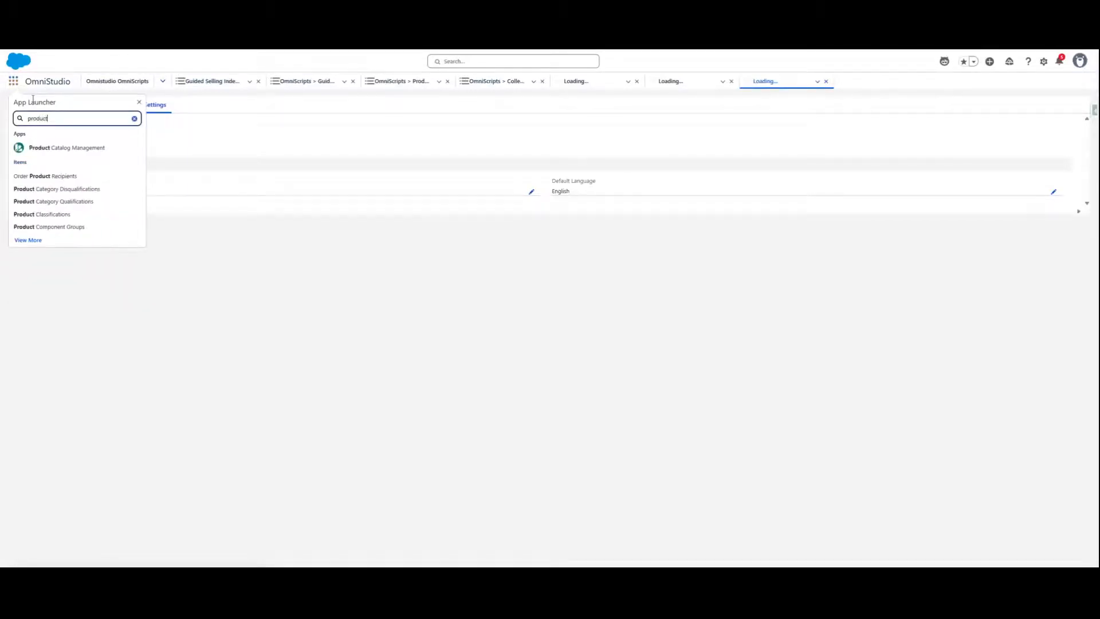
pyautogui.click(58, 150)
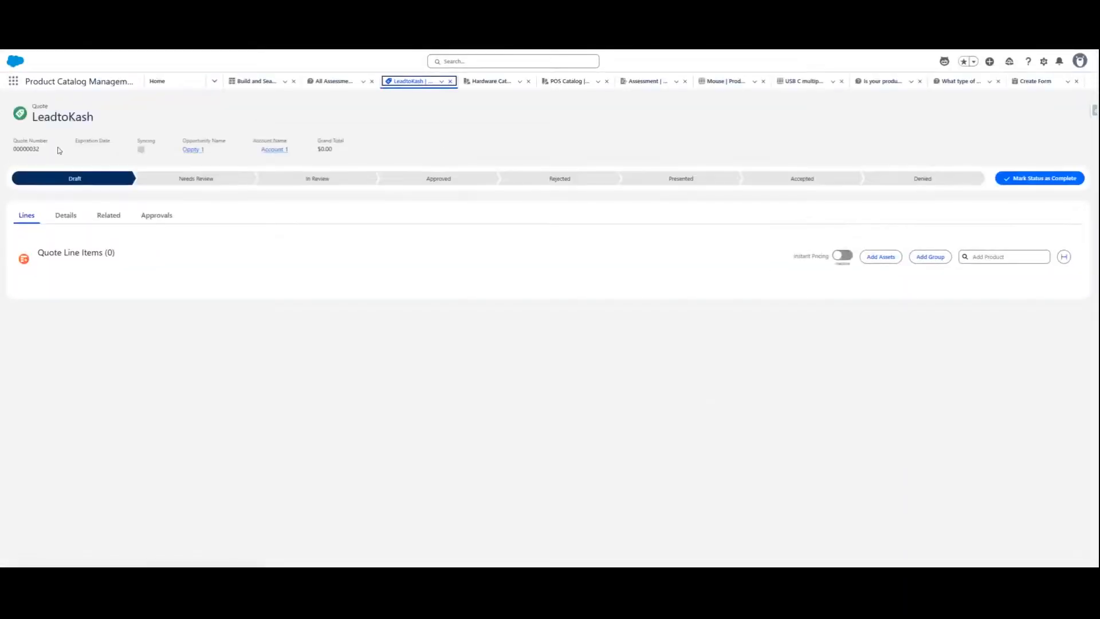
pyautogui.click(172, 86)
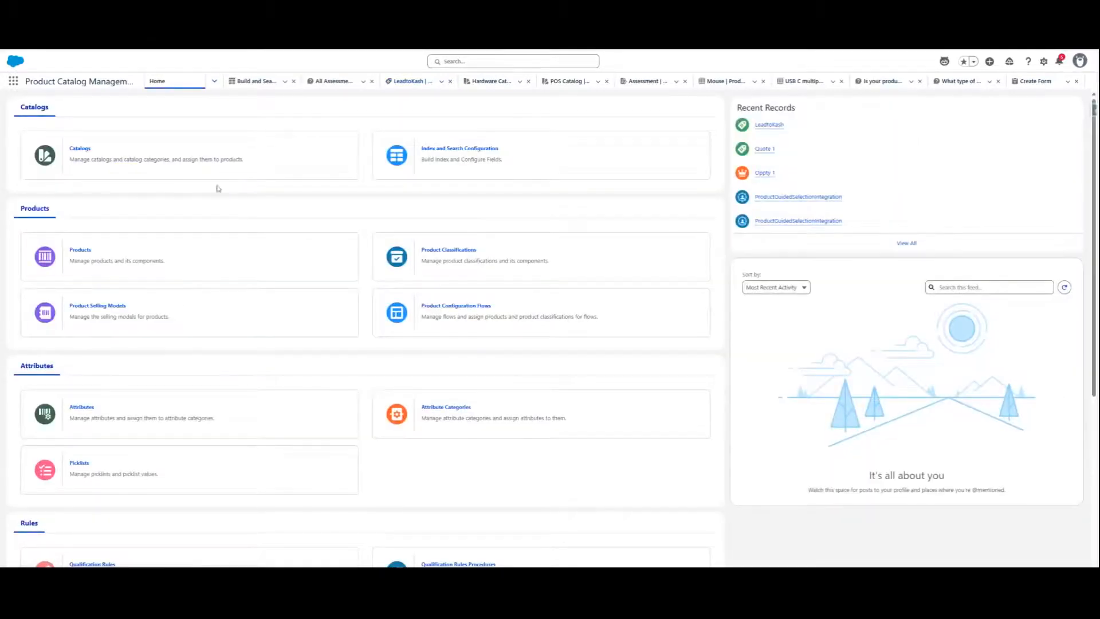
pyautogui.scroll(-6, 390, 178)
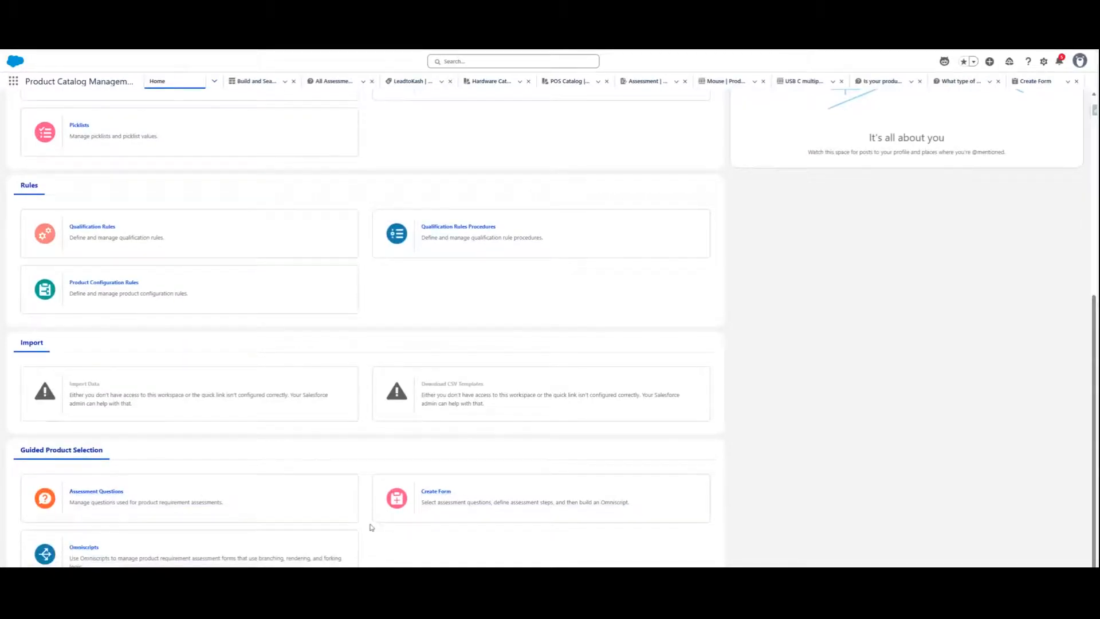
pyautogui.click(97, 491)
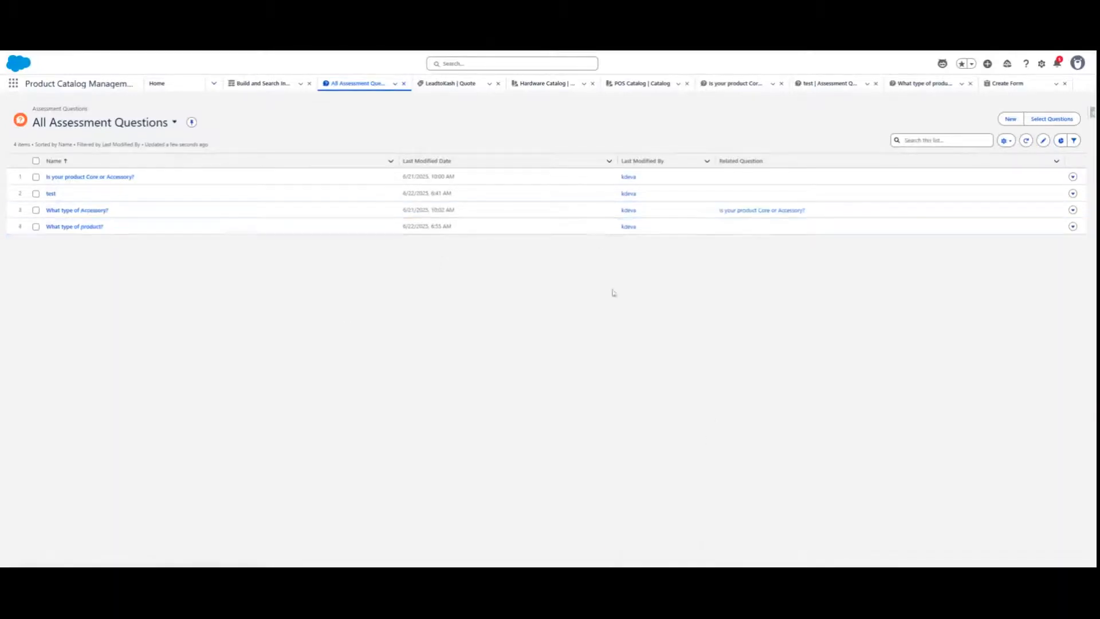
# Select the "Is your product Core or Accessory?" and "What type of Accessory?" questions and examine their related question values.
pyautogui.moveTo(652, 596)
pyautogui.click(652, 557)
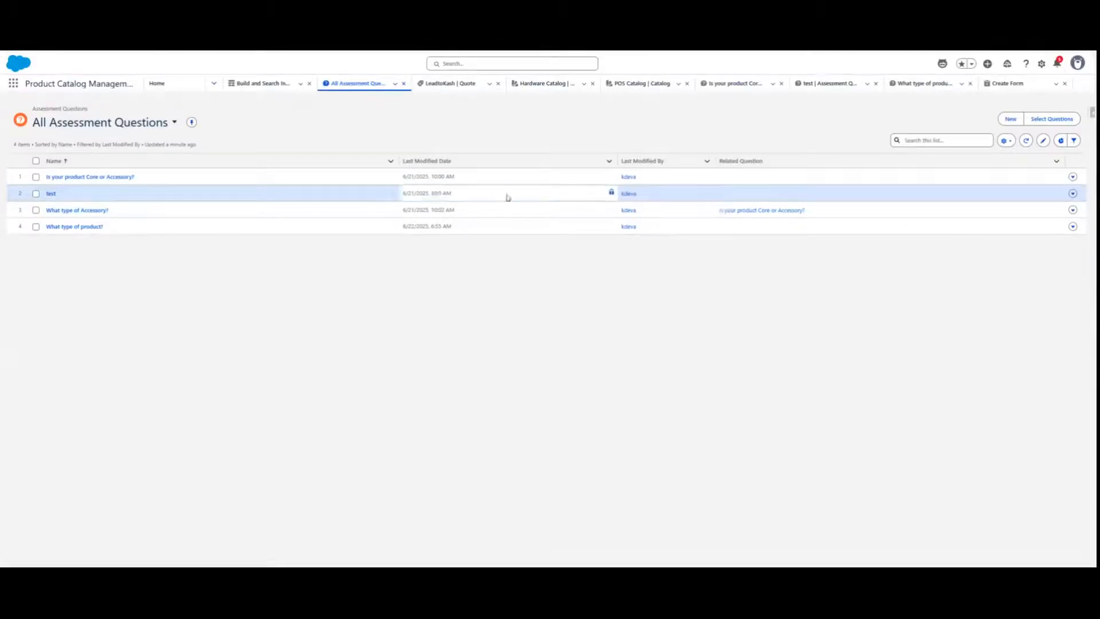
pyautogui.click(35, 177)
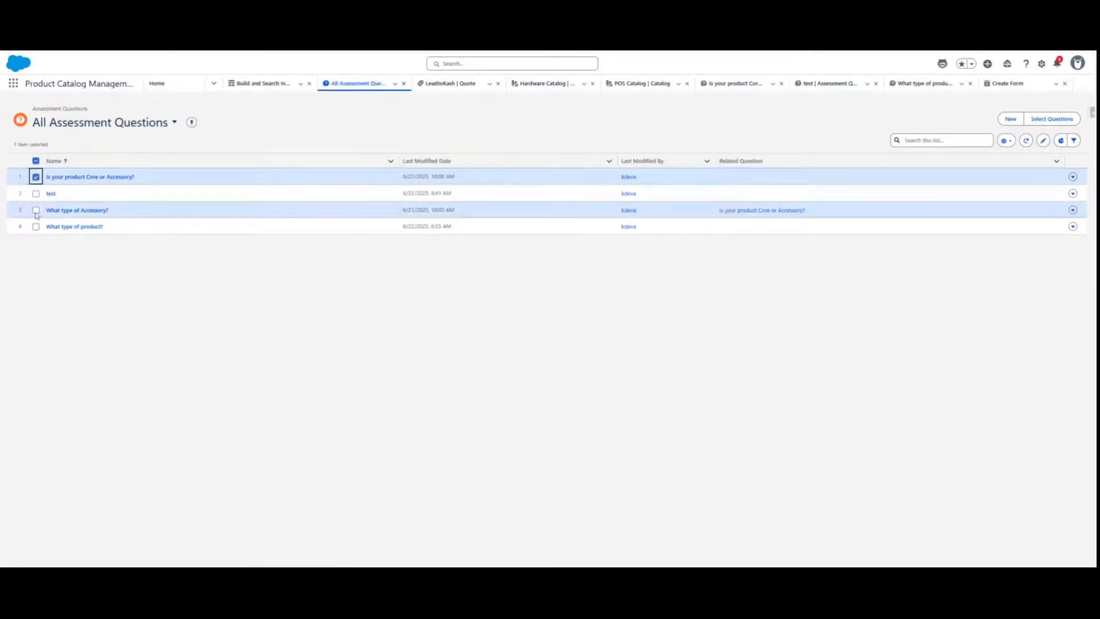
pyautogui.click(36, 210)
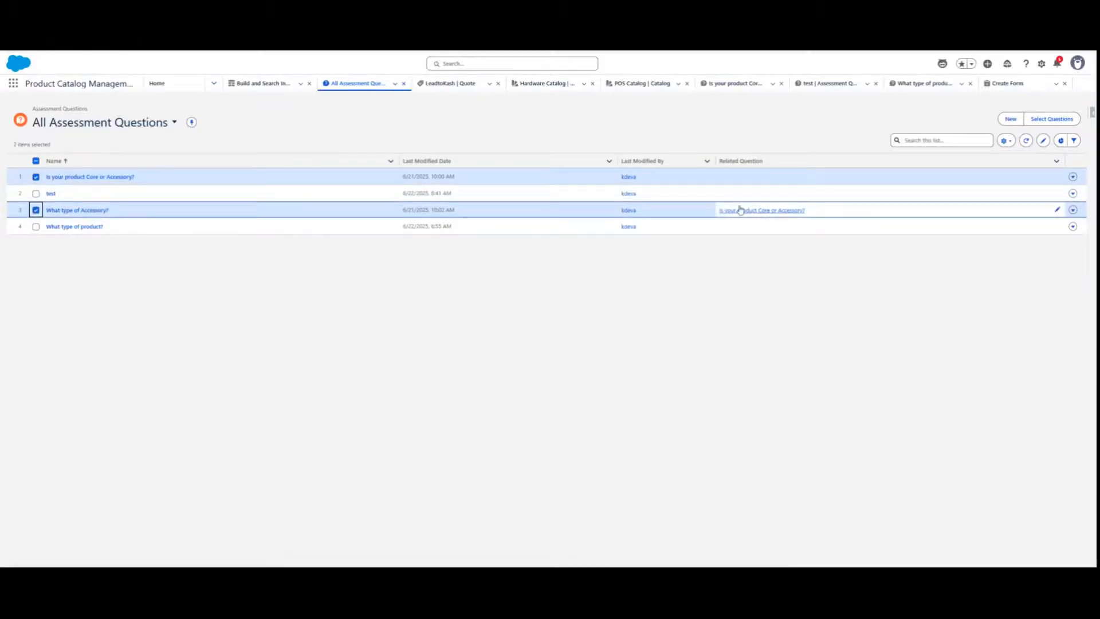
pyautogui.click(741, 181)
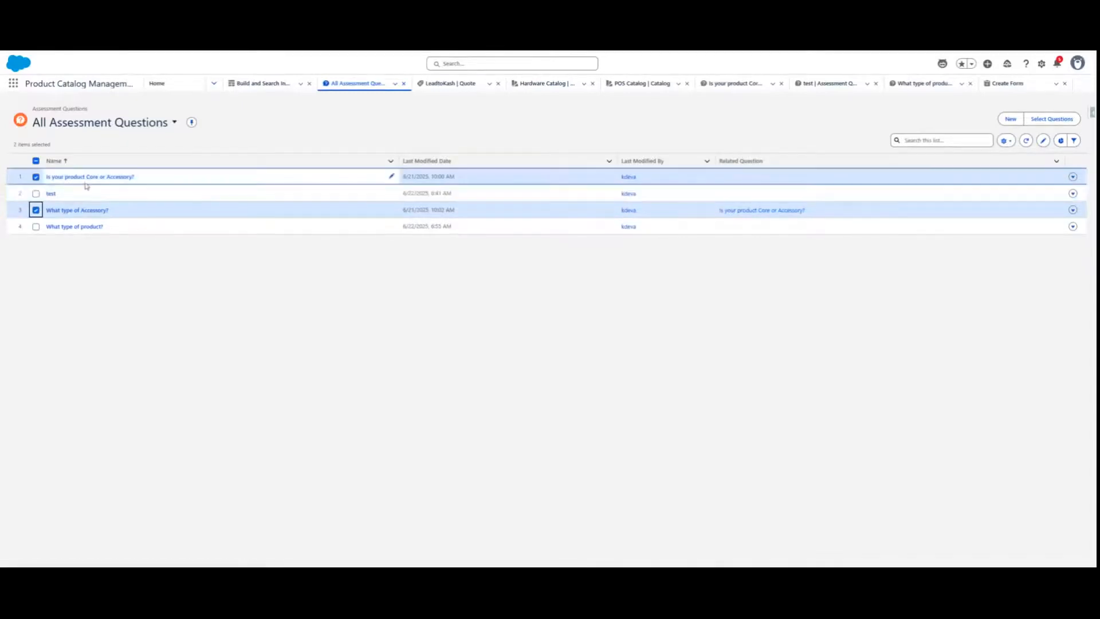
pyautogui.click(707, 210)
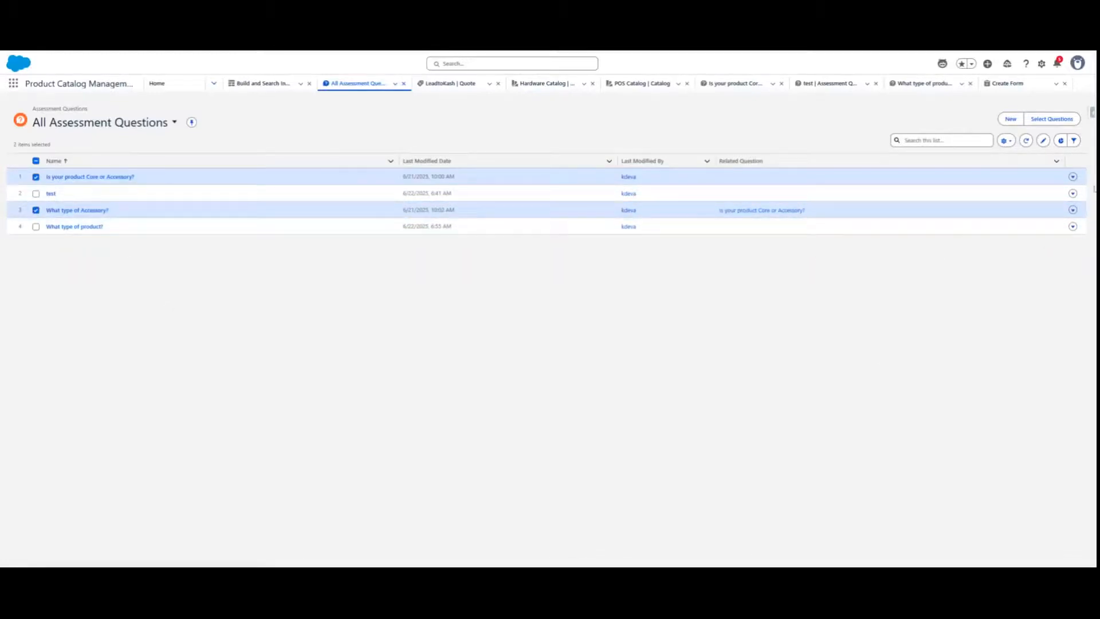
# Create a new assessment question and name it "is it C or A?".
pyautogui.click(1009, 119)
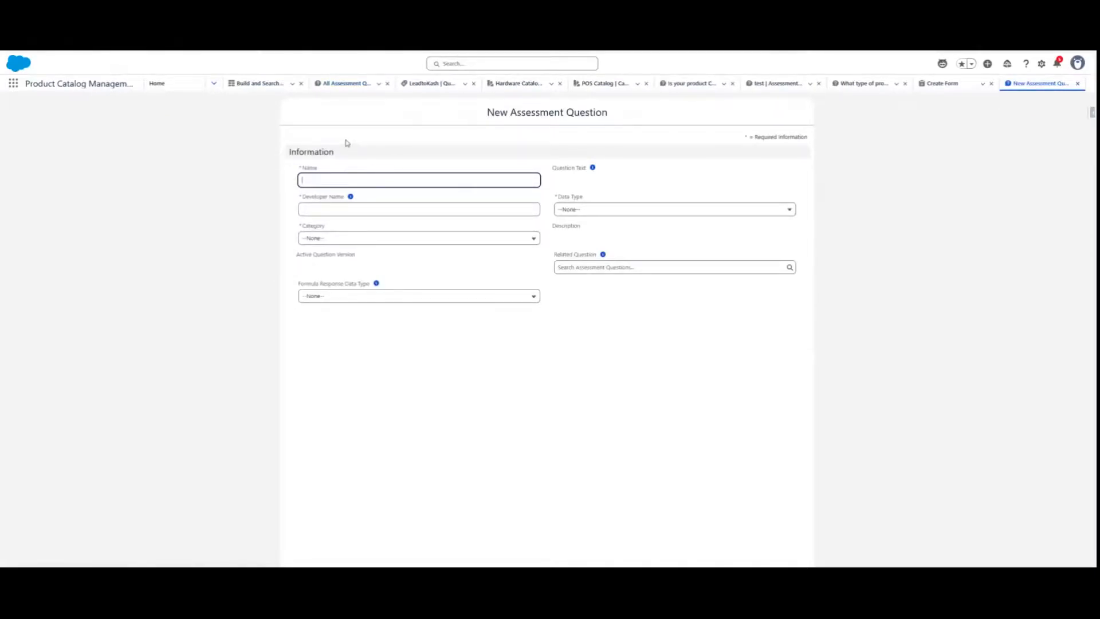
pyautogui.write('What')
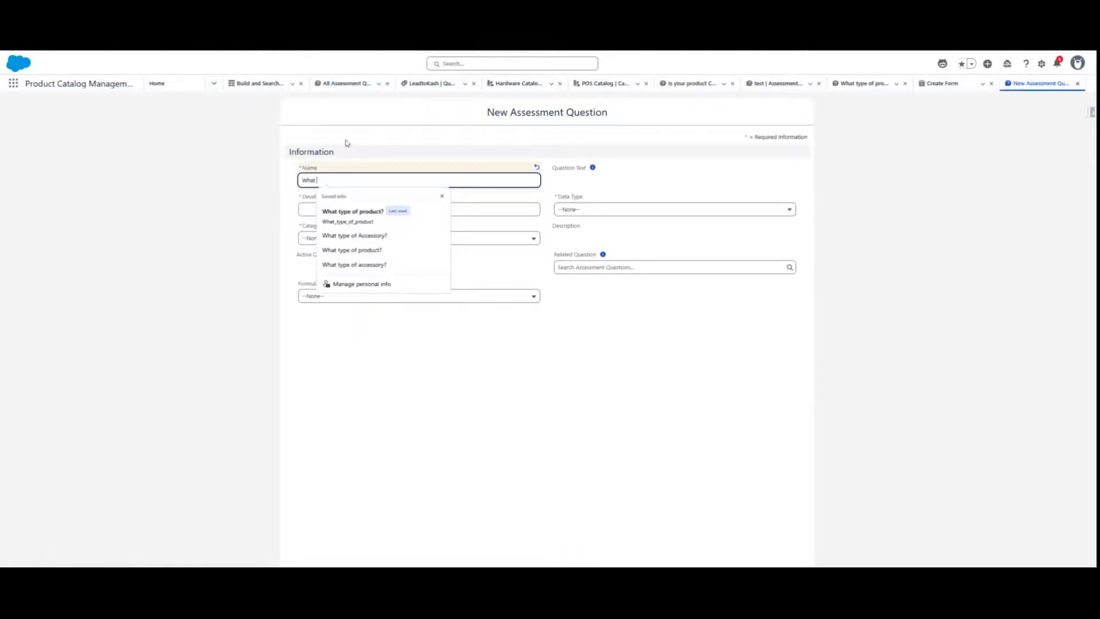
pyautogui.write(' type')
pyautogui.write(' of Cab')
pyautogui.write(' A')
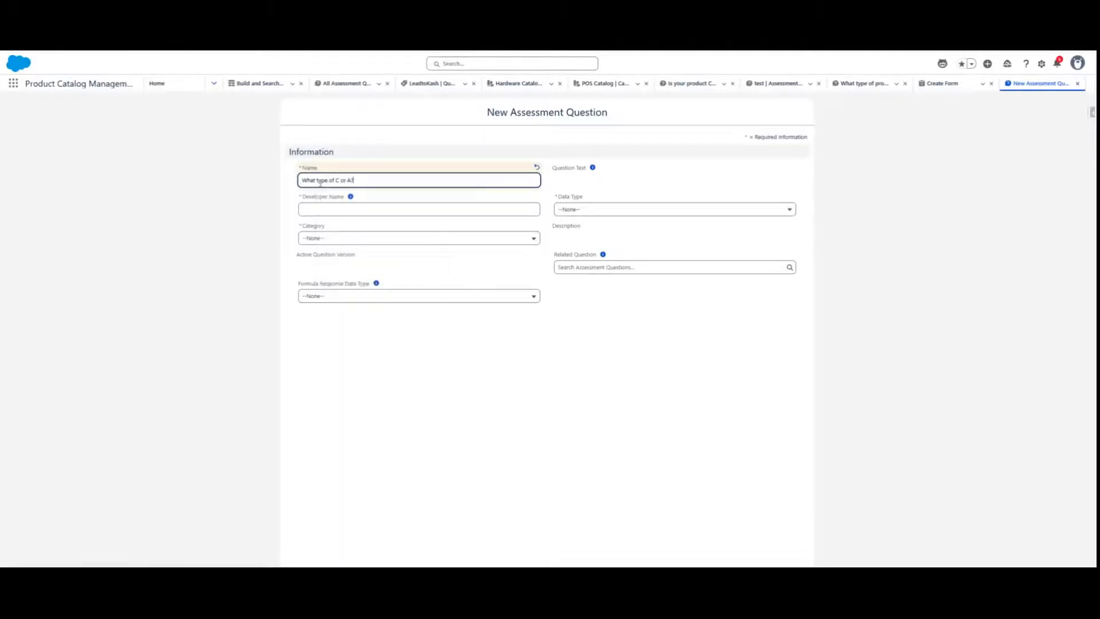
pyautogui.doubleClick(322, 180)
pyautogui.press('BackSpace')
pyautogui.press('BackSpace')
pyautogui.press('BackSpace')
pyautogui.press('BackSpace')
pyautogui.press('BackSpace')
pyautogui.press('BackSpace')
pyautogui.write('is it')
pyautogui.press('Delete')
pyautogui.press('Delete')
pyautogui.press('Delete')
pyautogui.press('Delete')
# Set the new question's developer name to Is_it_C_or_A.
pyautogui.click(322, 206)
pyautogui.write('I')
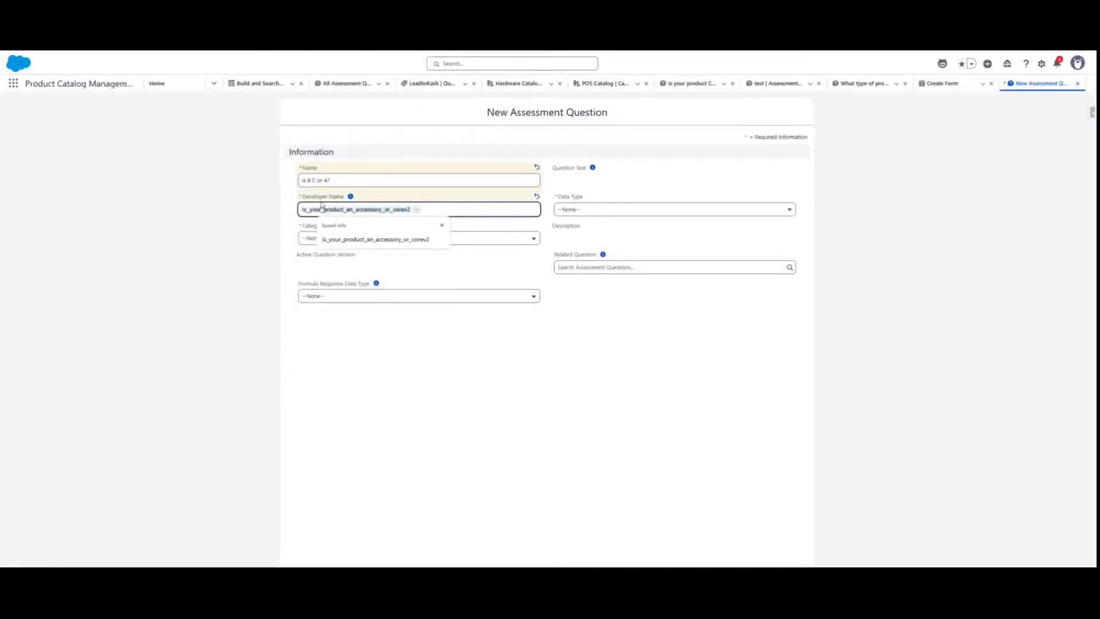
pyautogui.write('s_it_C_orA')
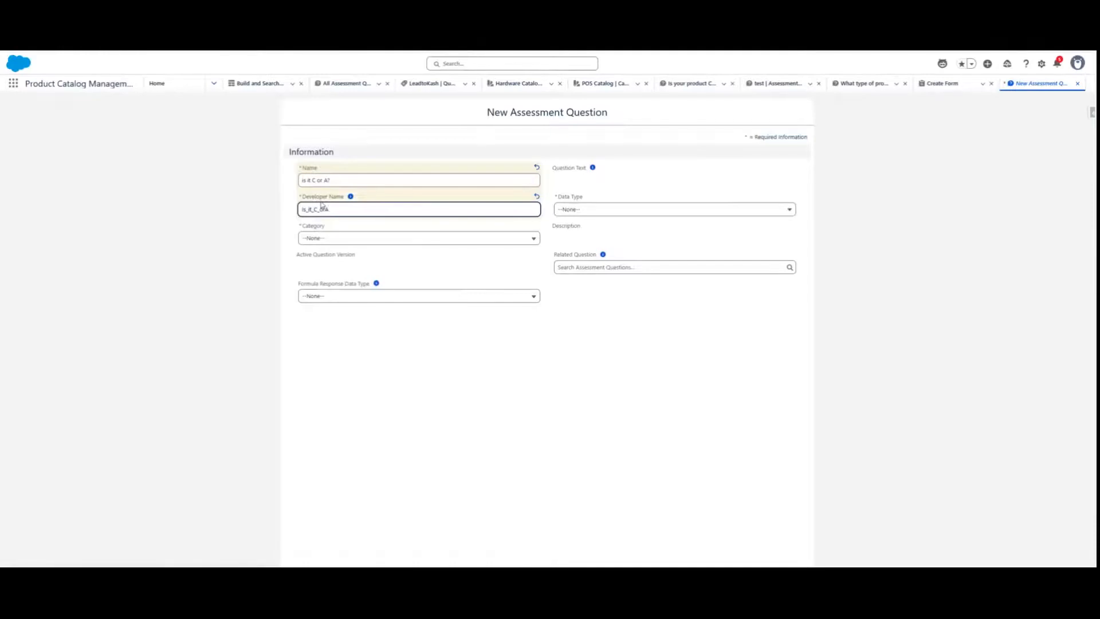
pyautogui.click(325, 208)
pyautogui.write('_')
pyautogui.press('BackSpace')
pyautogui.write('_')
# Set the question's data type to Radio and its category to Demographic, and save the question.
pyautogui.click(643, 210)
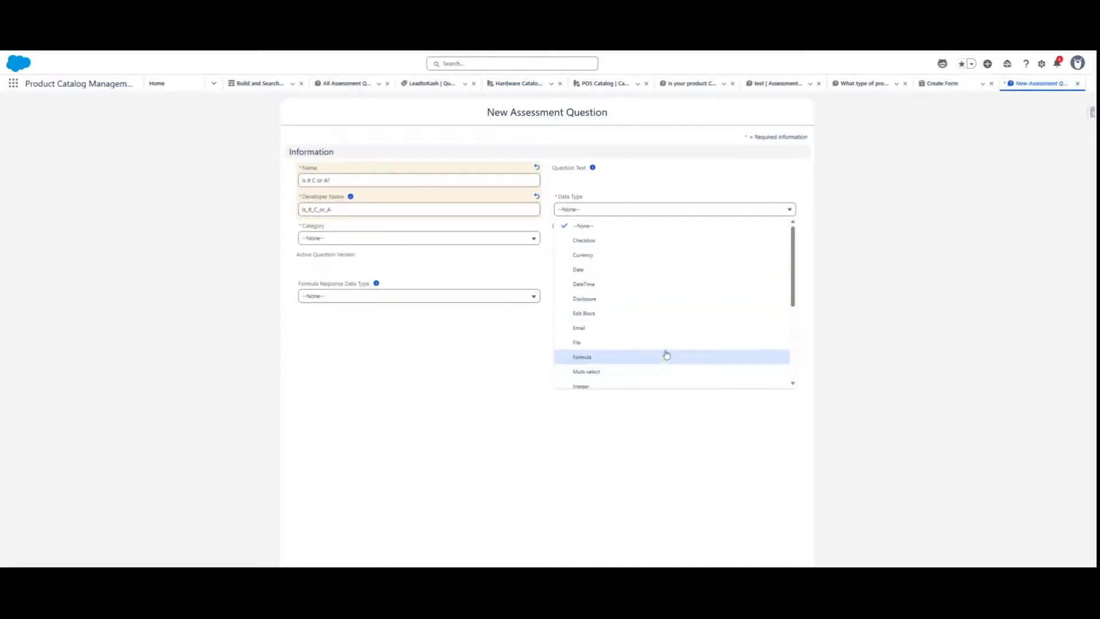
pyautogui.scroll(-2, 657, 308)
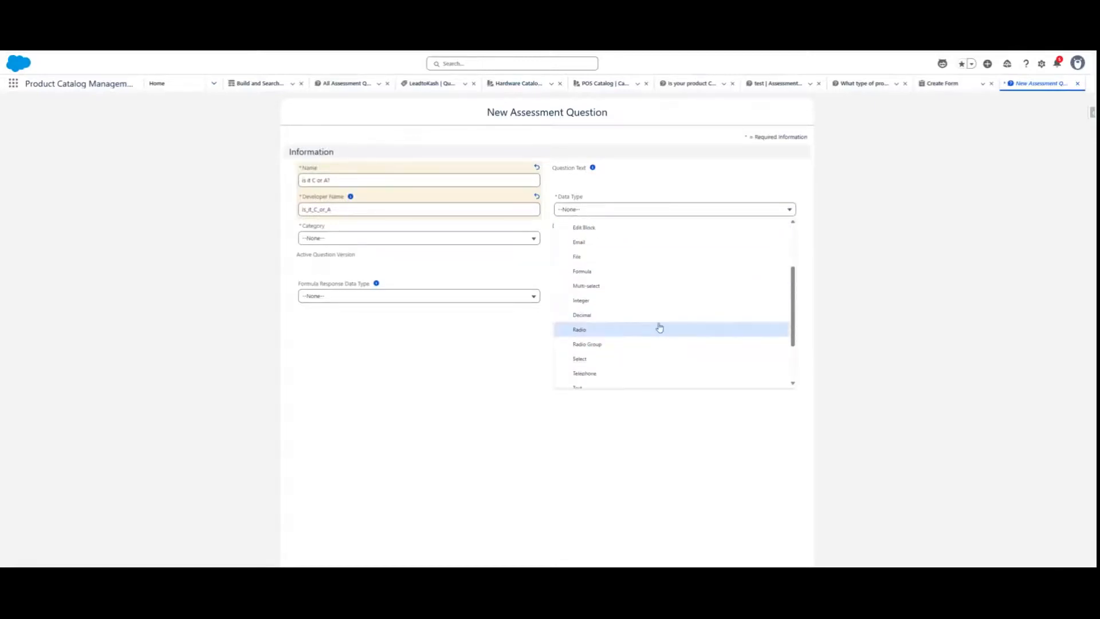
pyautogui.click(659, 329)
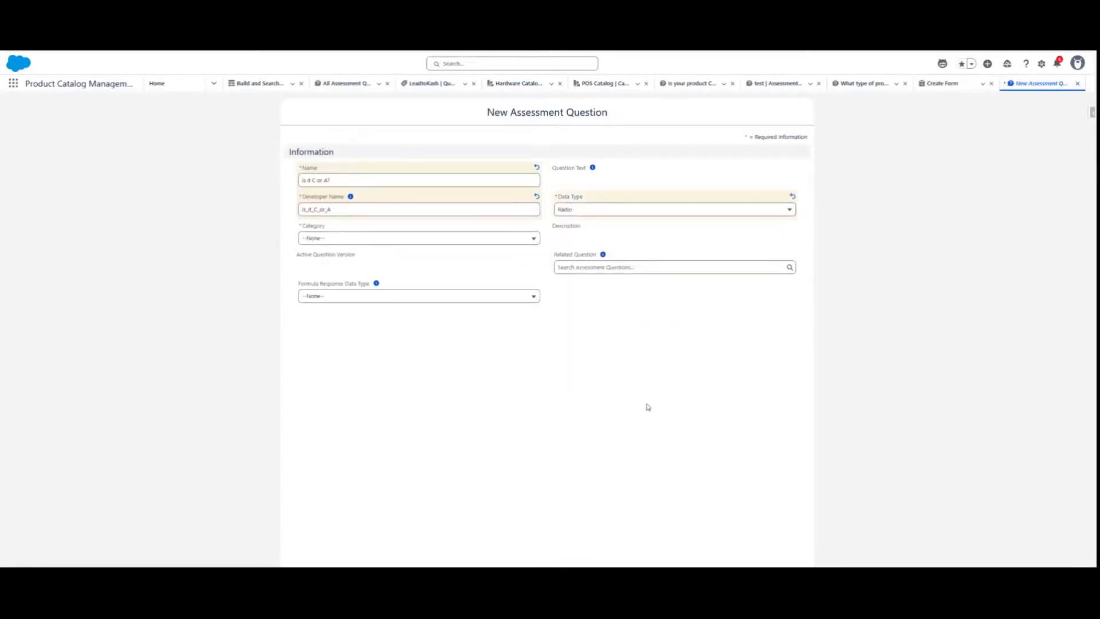
pyautogui.click(459, 239)
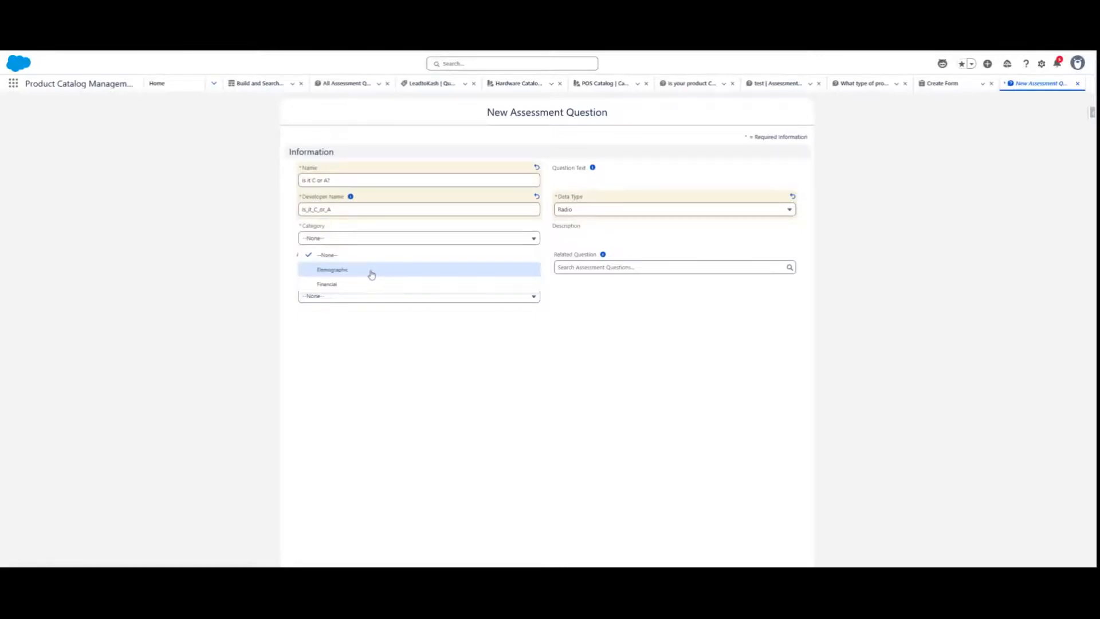
pyautogui.click(333, 271)
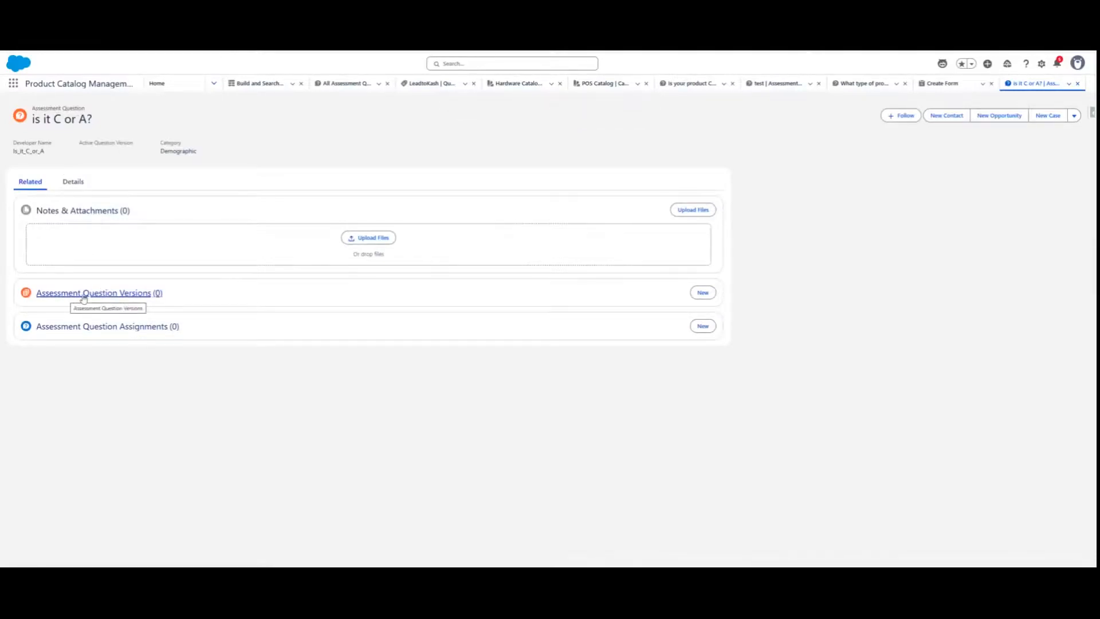
# Start a new version of the question with "is it C or A?" as both its name and question text.
pyautogui.click(703, 293)
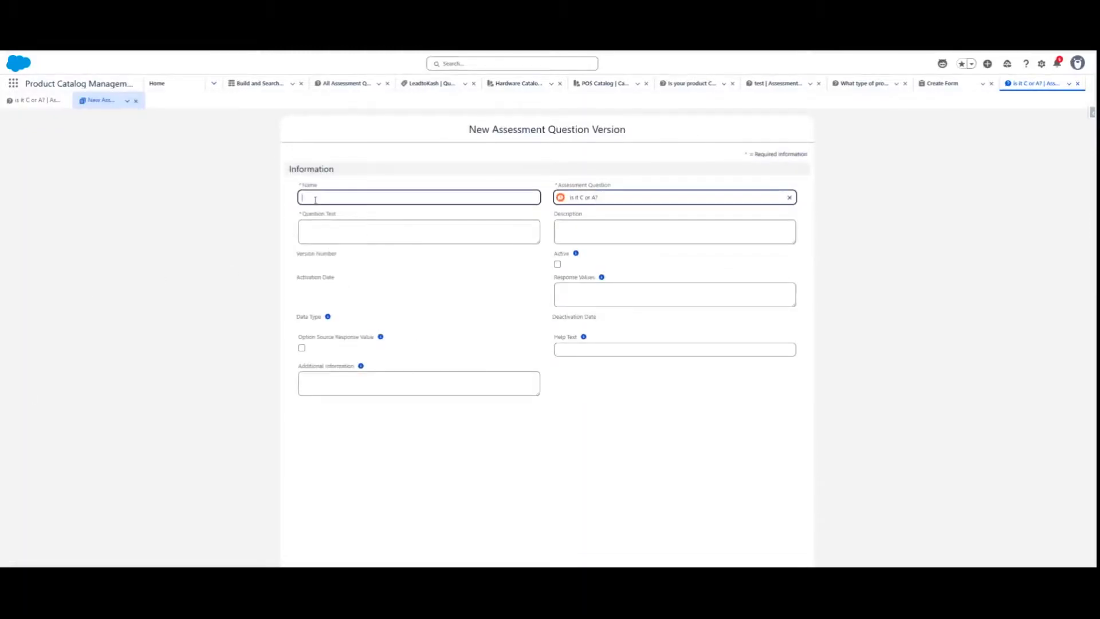
pyautogui.click(315, 200)
pyautogui.click(474, 263)
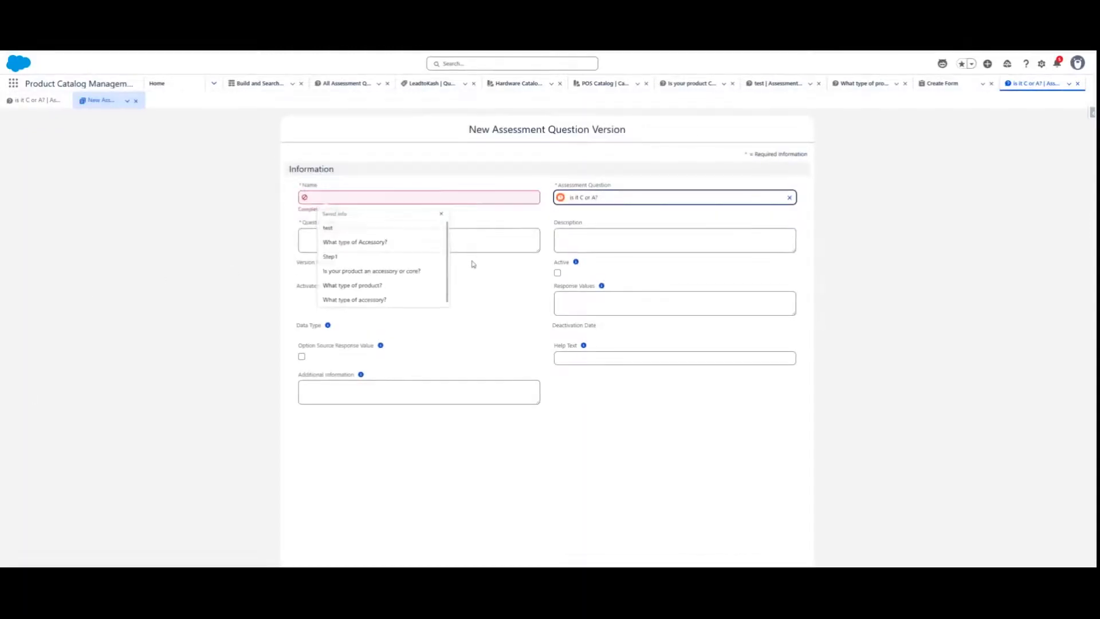
pyautogui.click(340, 197)
pyautogui.write('Is it C or A')
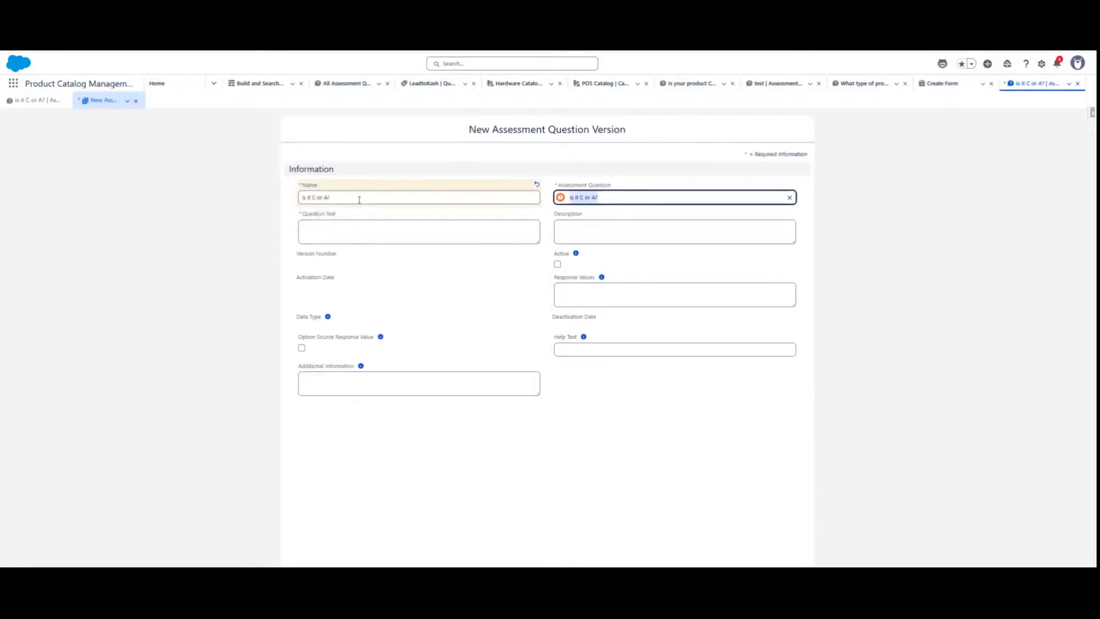
pyautogui.moveTo(361, 198); pyautogui.dragTo(288, 196)
pyautogui.hotkey('ctrl', 'c')
pyautogui.click(318, 229)
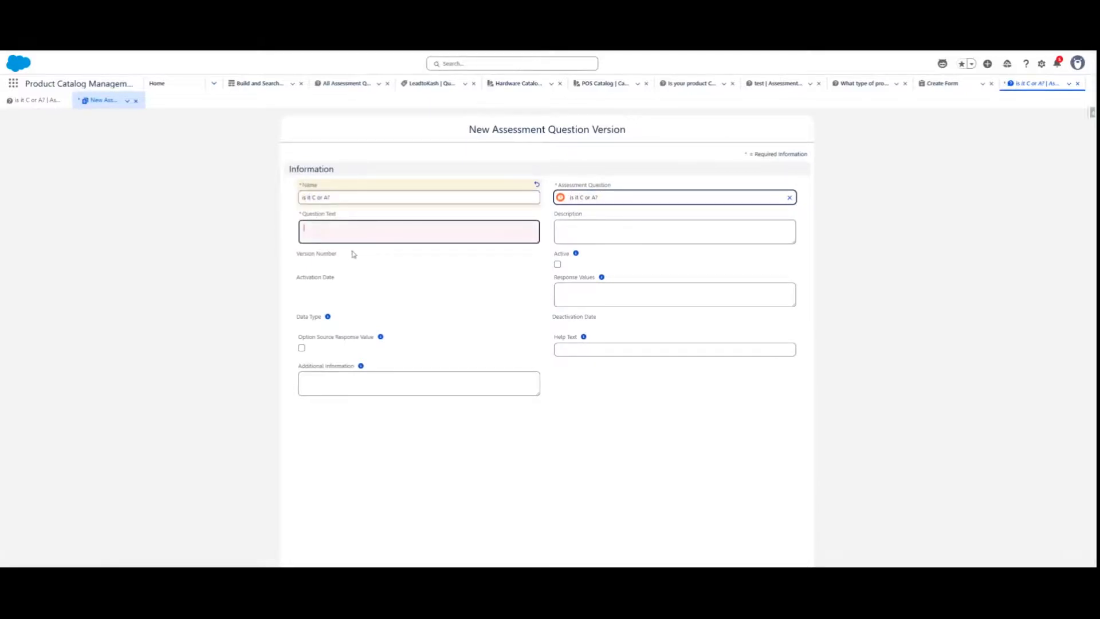
pyautogui.hotkey('ctrl', 'v')
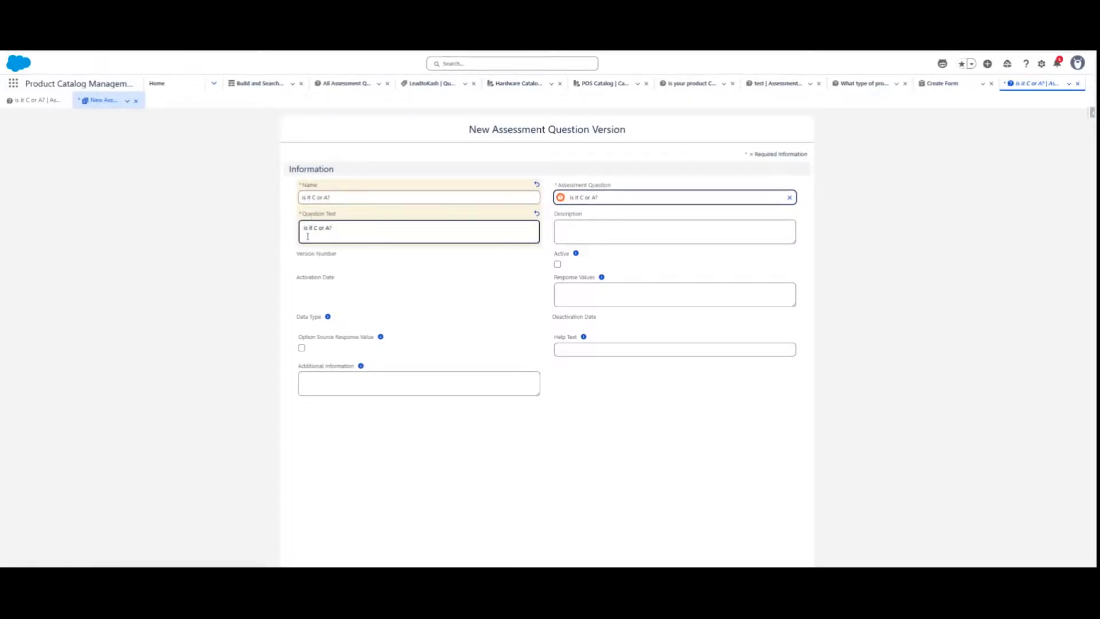
pyautogui.tripleClick(331, 228)
# Enter Core and Accessory on separate lines as the version's response values and try marking the version active.
pyautogui.click(589, 289)
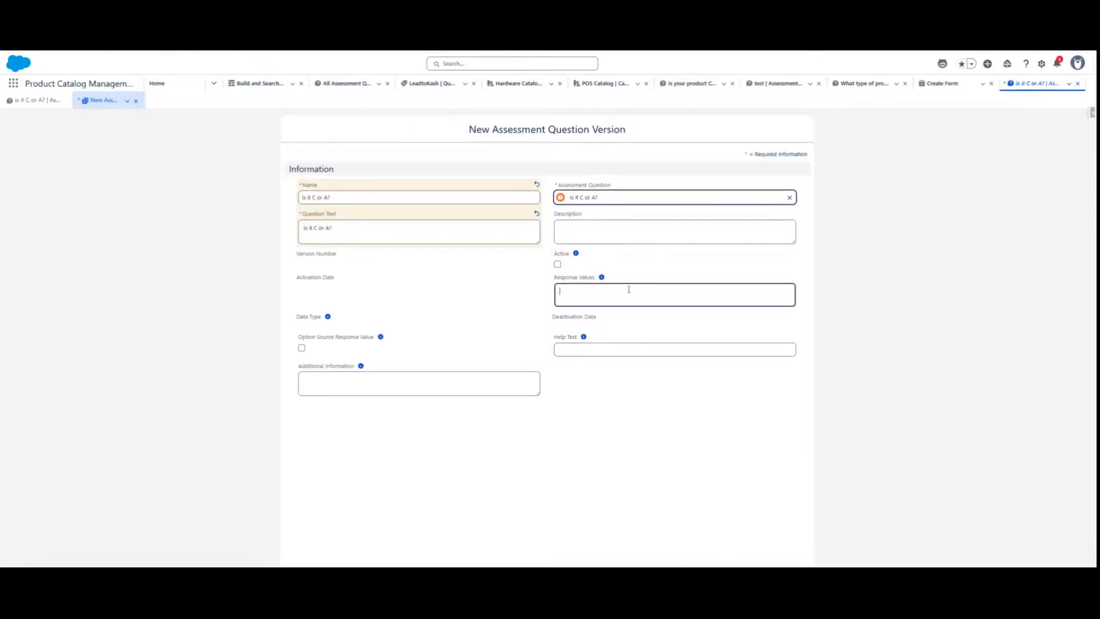
pyautogui.write('Core')
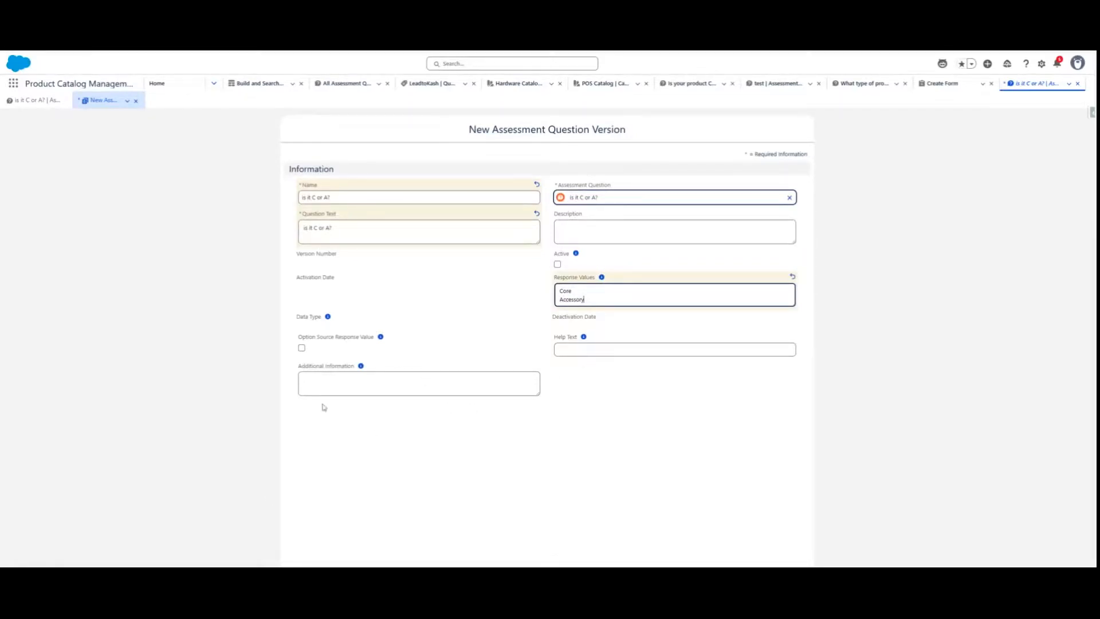
pyautogui.click(558, 266)
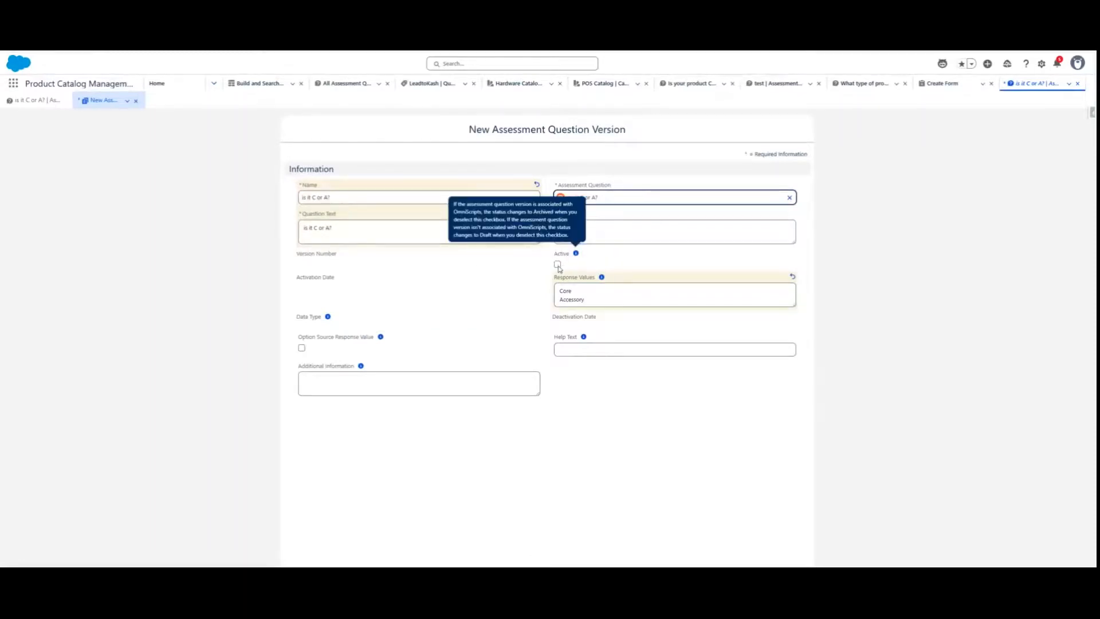
pyautogui.click(558, 264)
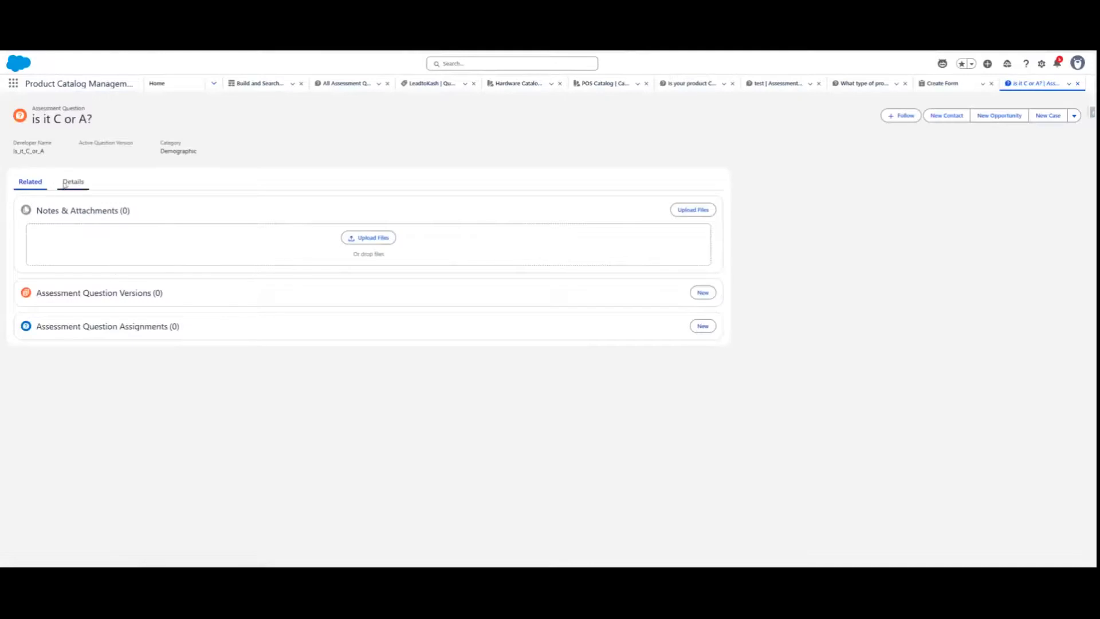
# Check the new question's details and select "Is your product Core or Accessory?" and "What type of Accessory?" in the Assessment Questions list.
pyautogui.click(73, 182)
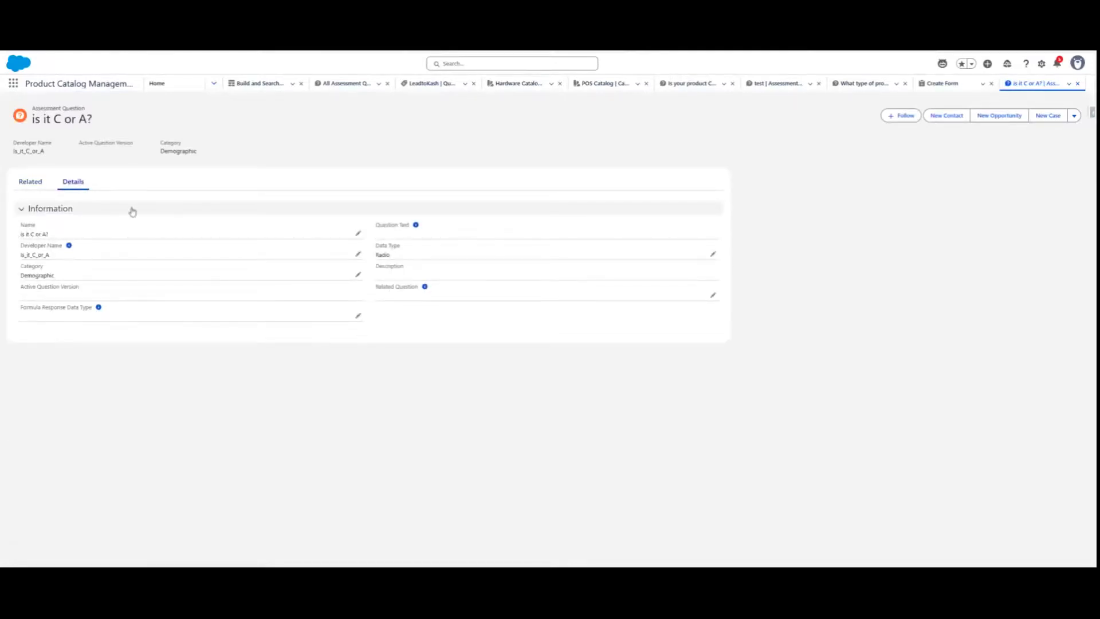
pyautogui.click(166, 86)
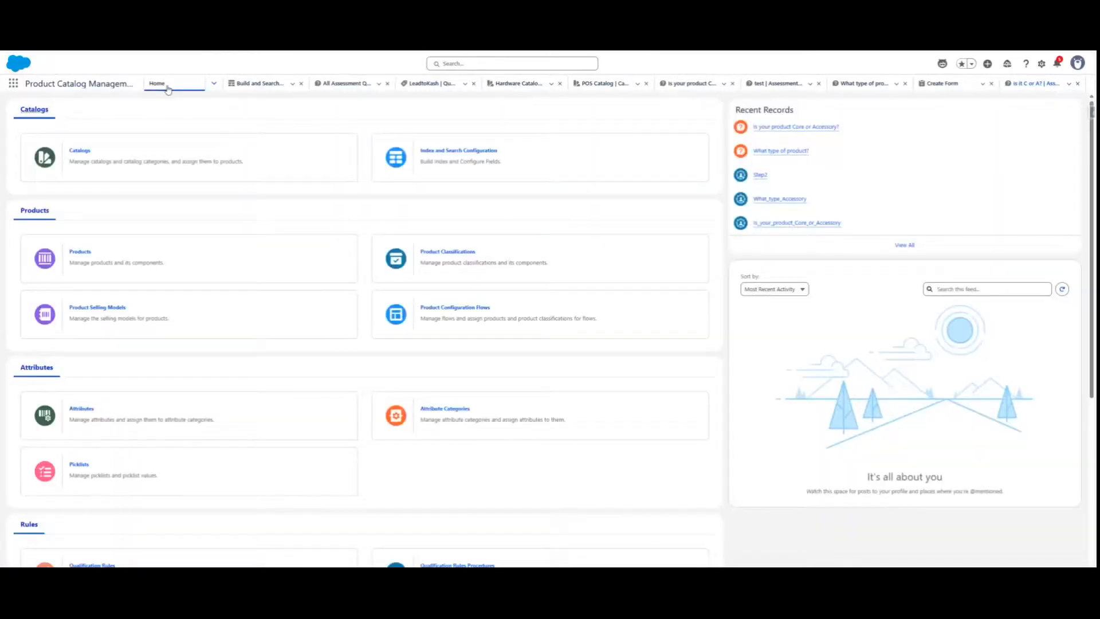
pyautogui.scroll(-6, 534, 535)
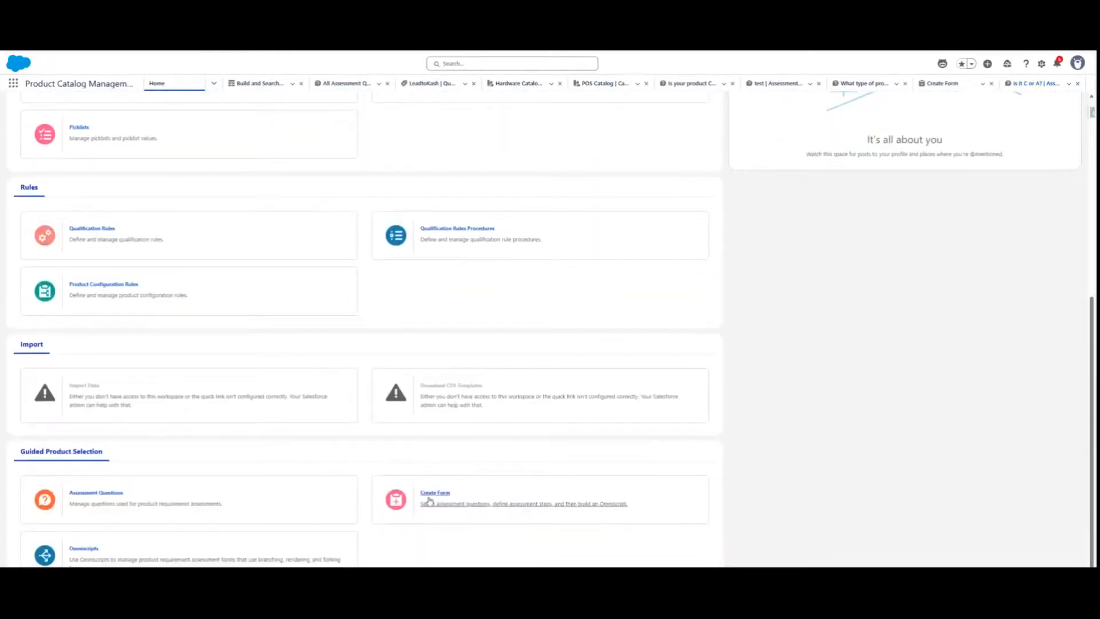
pyautogui.click(95, 497)
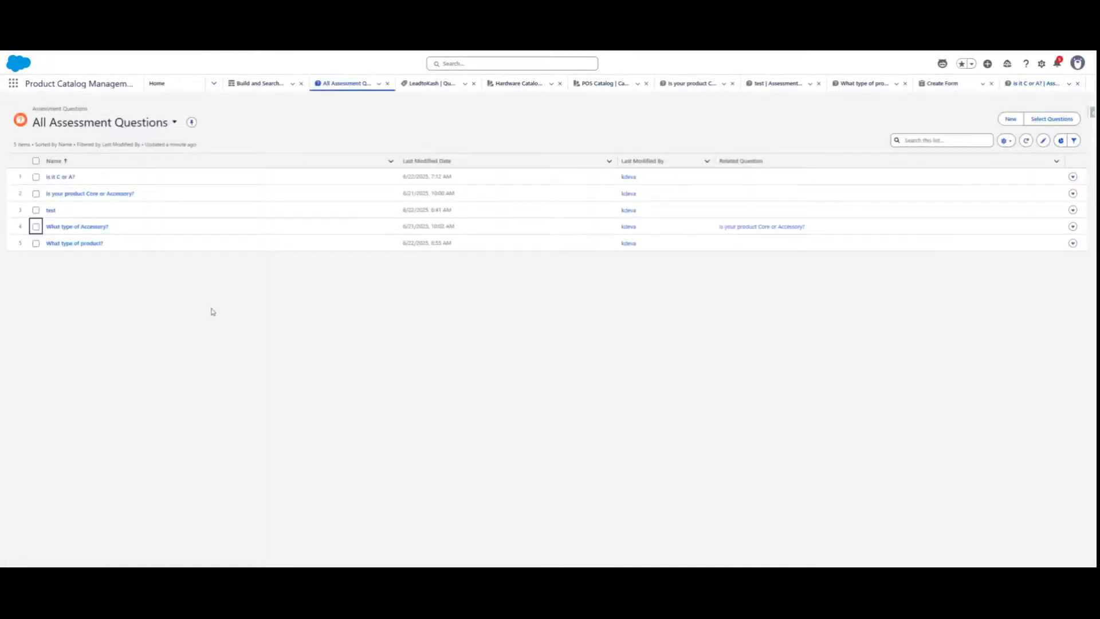
pyautogui.click(35, 194)
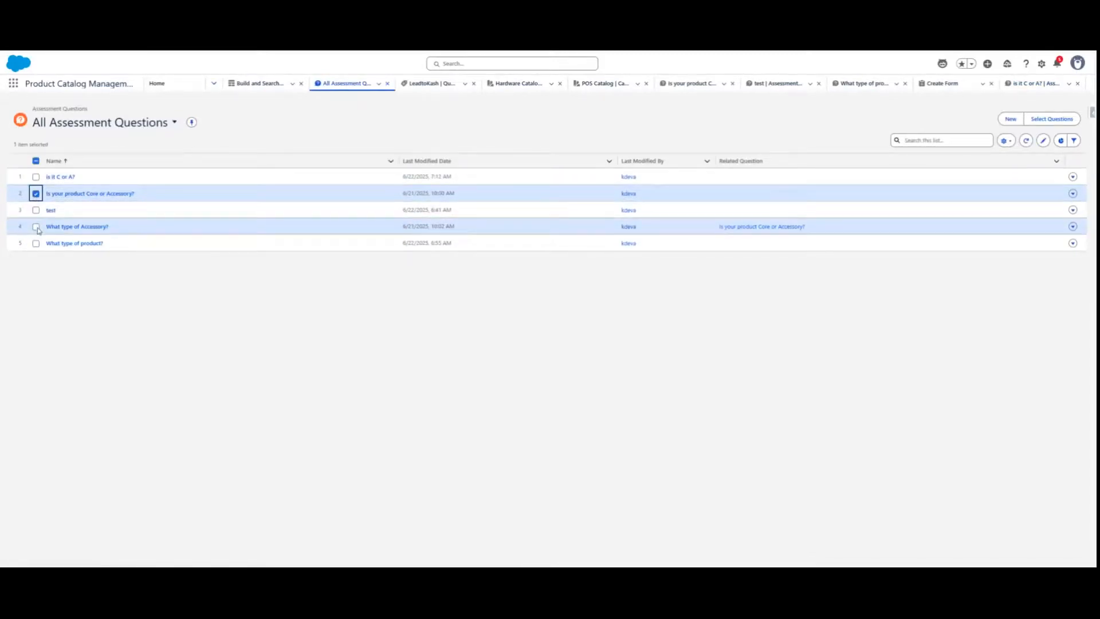
pyautogui.click(36, 226)
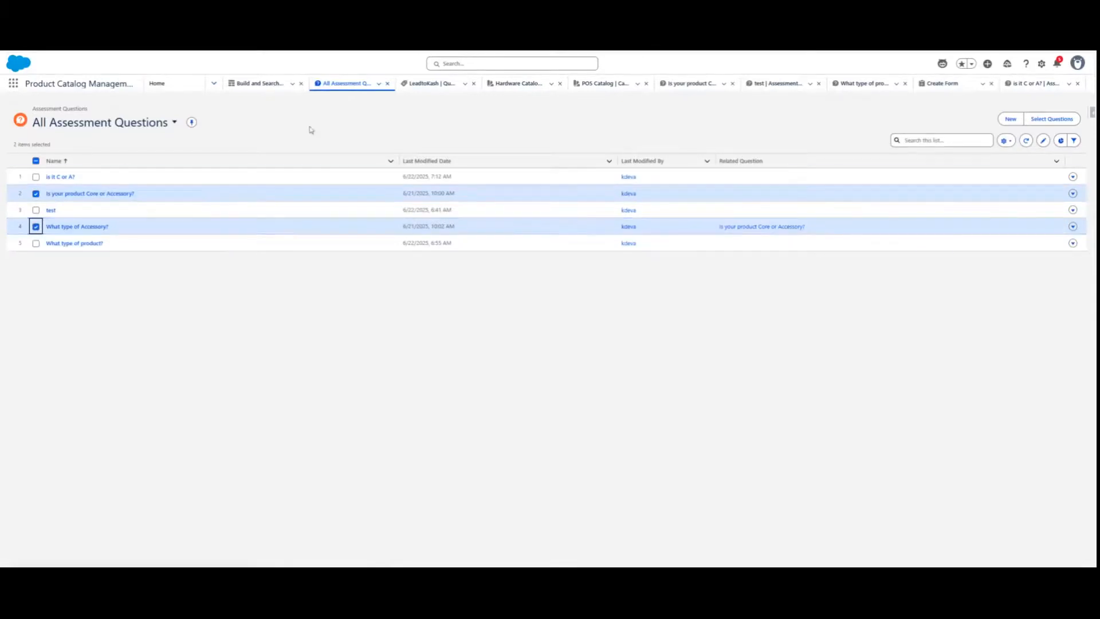
# Open Create Form under Guided Product Selection from the home page, with Guided Product Selection as the usage type.
pyautogui.click(166, 84)
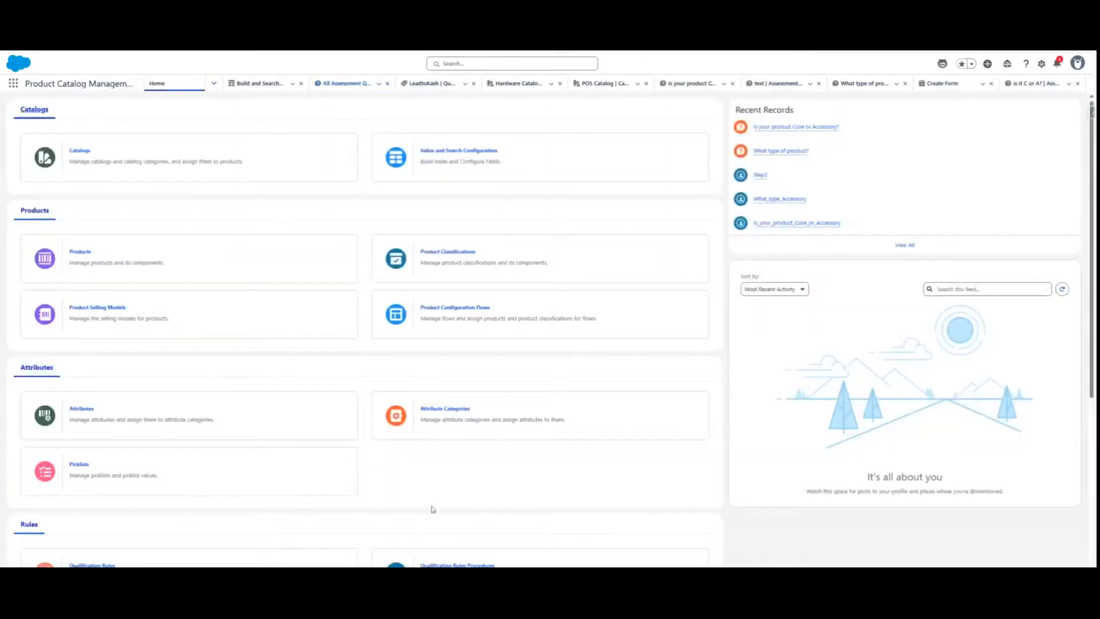
pyautogui.scroll(-6, 434, 510)
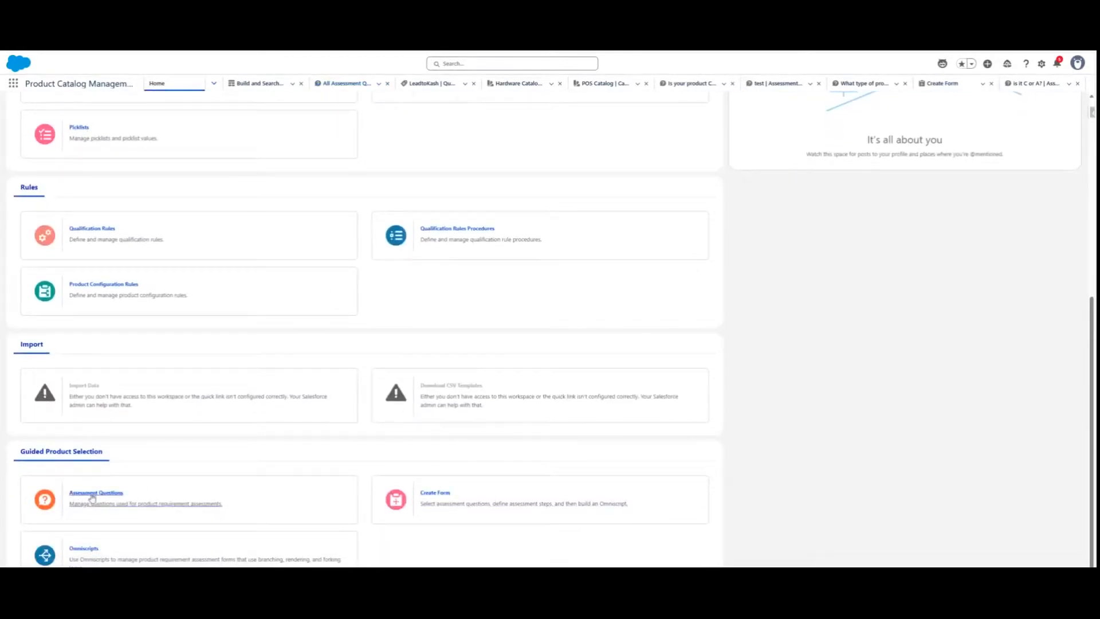
pyautogui.click(433, 504)
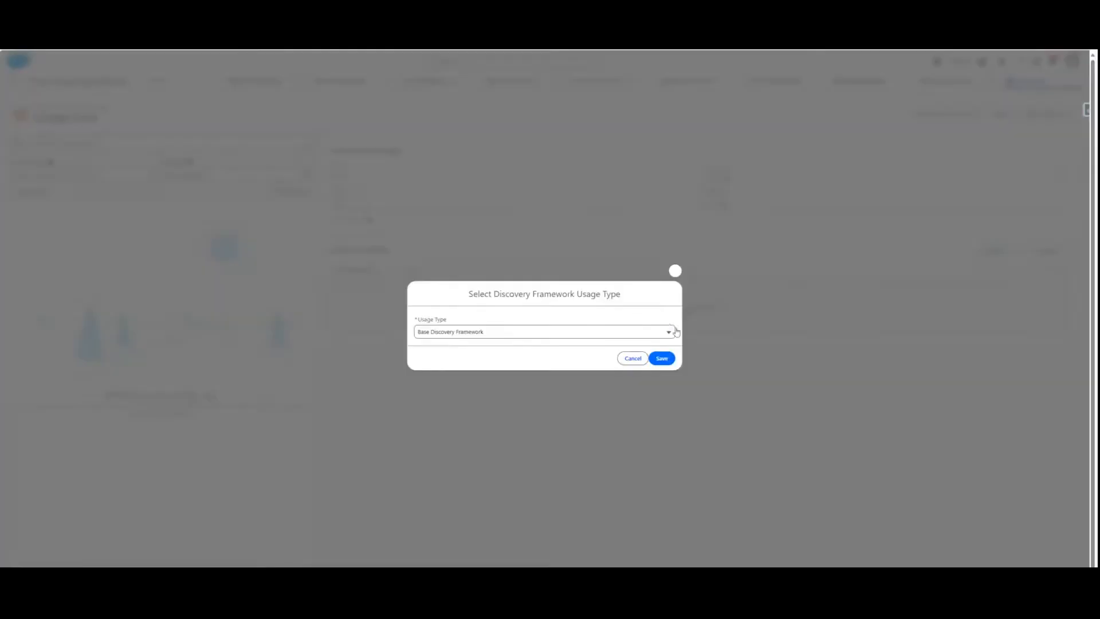
pyautogui.click(666, 333)
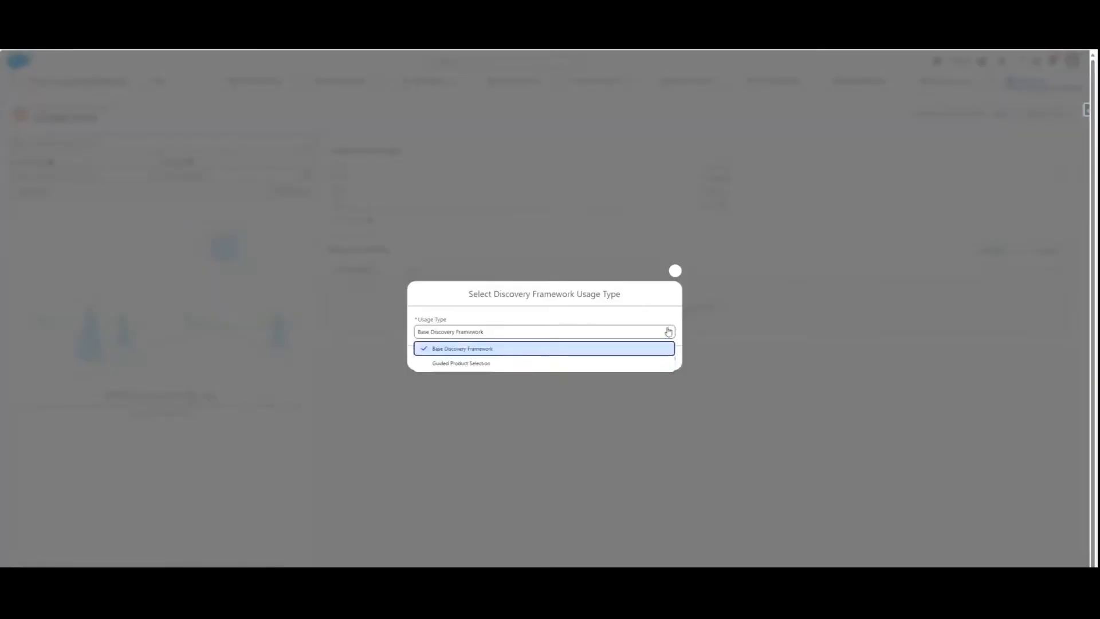
pyautogui.click(450, 364)
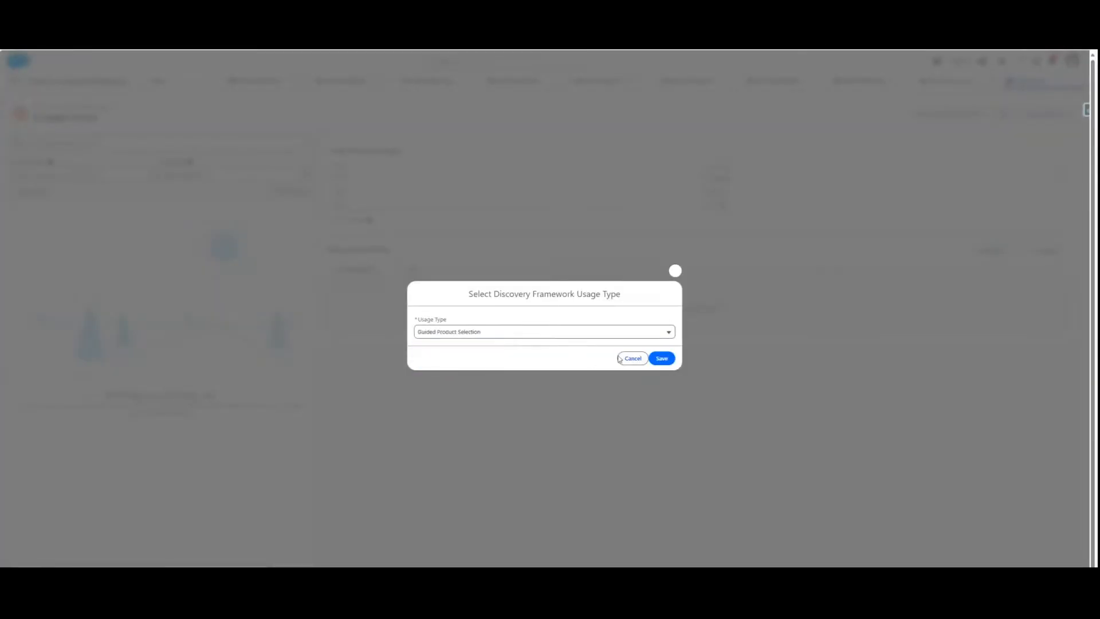
pyautogui.click(660, 358)
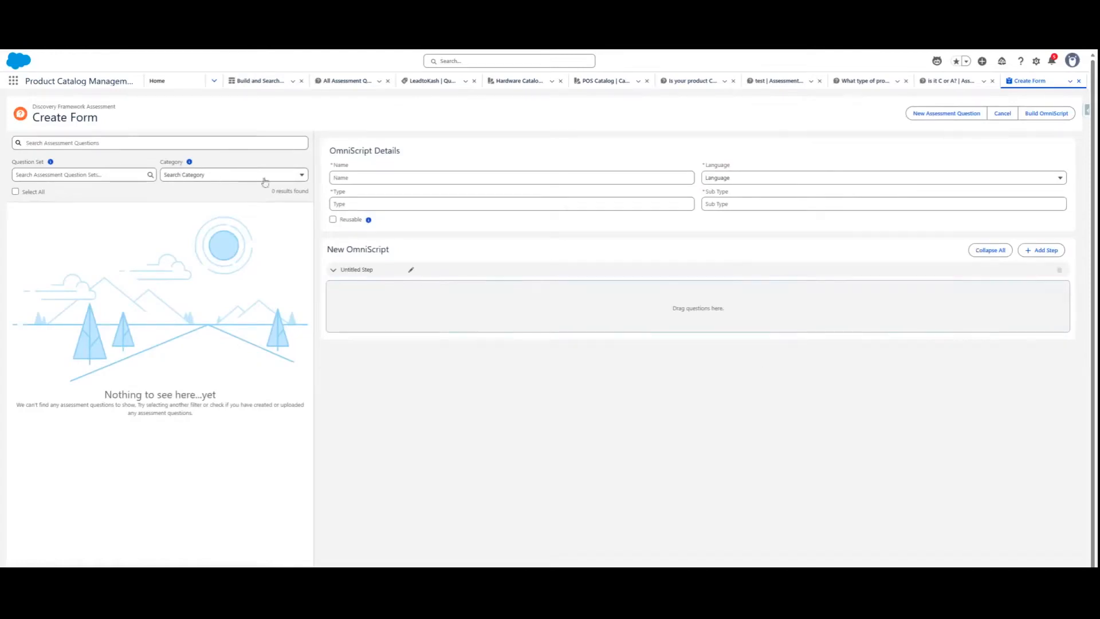
# Fill in the OmniScript details: name Guided Selling Path, type GuidedSelling, sub type ProductSelection, and language English.
pyautogui.click(356, 182)
pyautogui.press('Down')
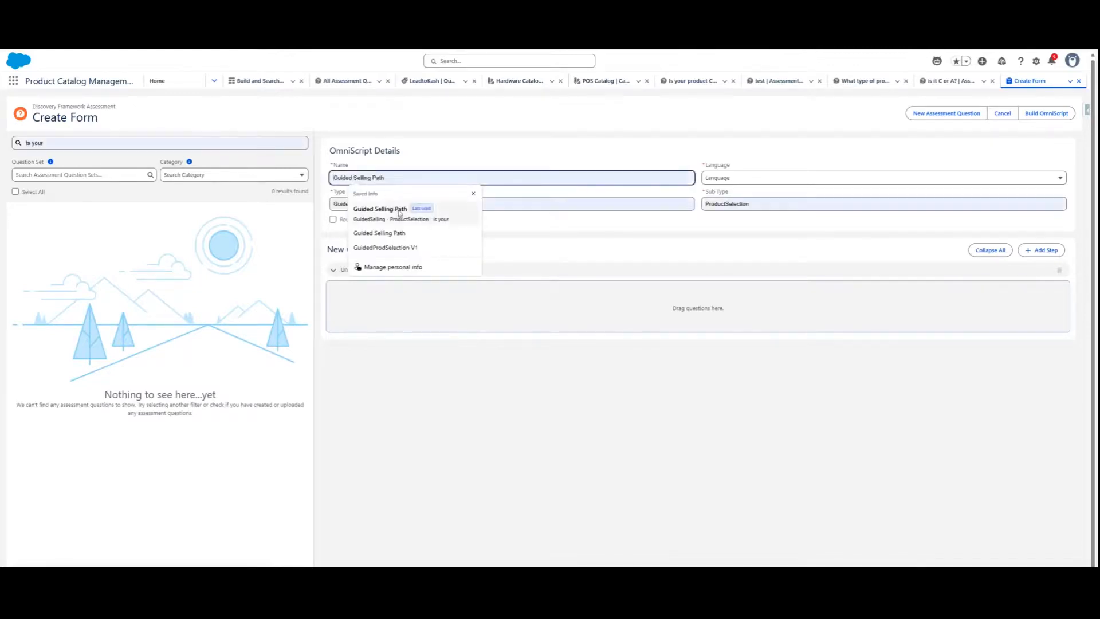
pyautogui.press('Return')
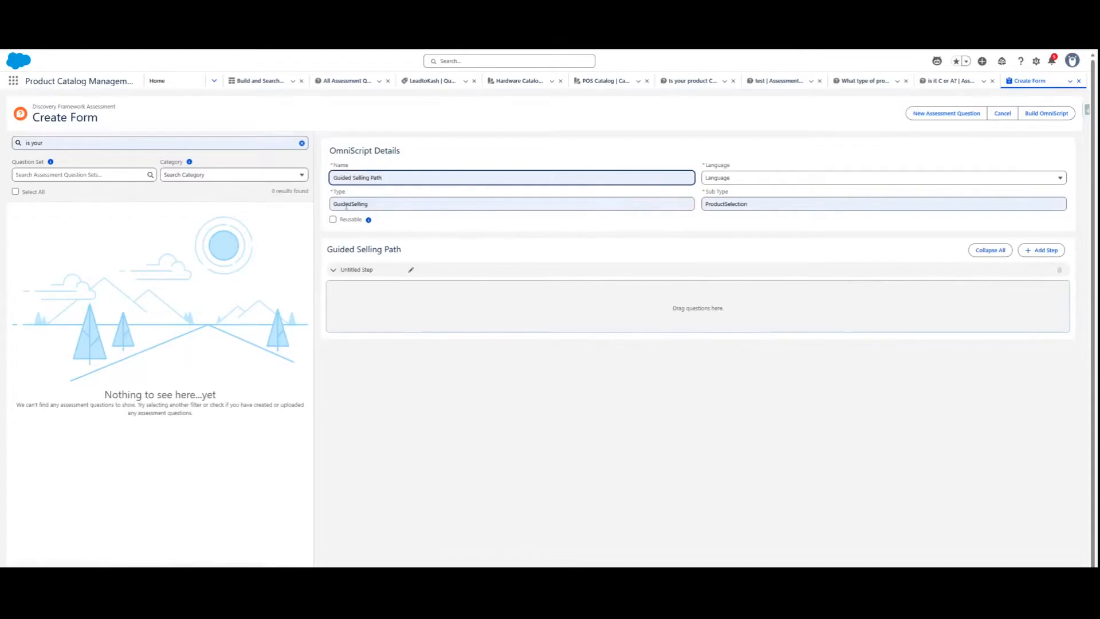
pyautogui.click(734, 179)
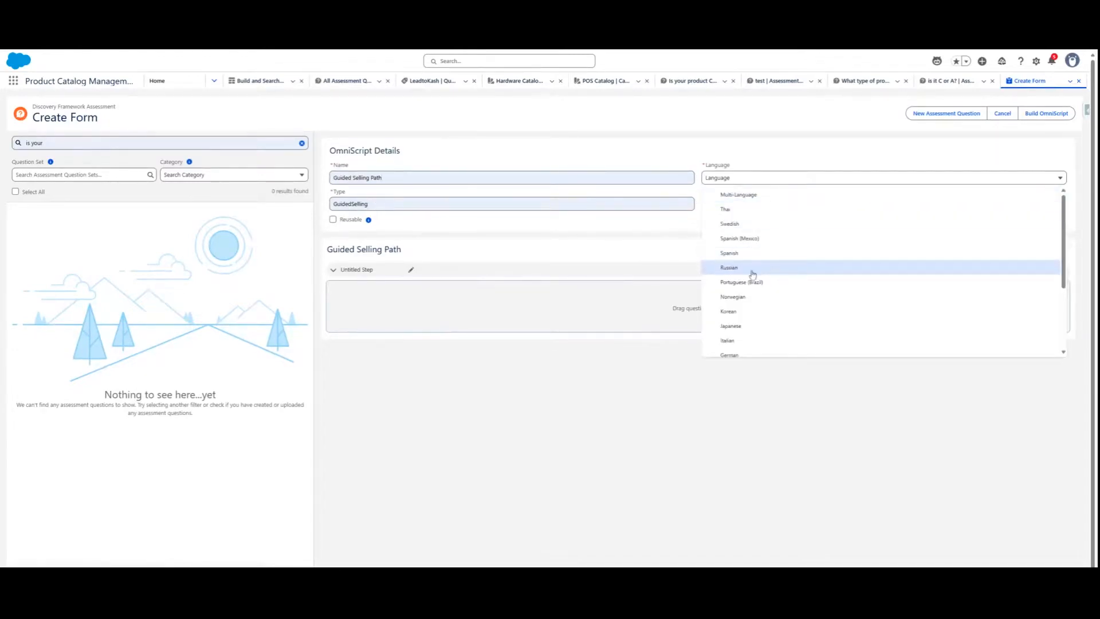
pyautogui.scroll(-3, 763, 337)
pyautogui.click(743, 314)
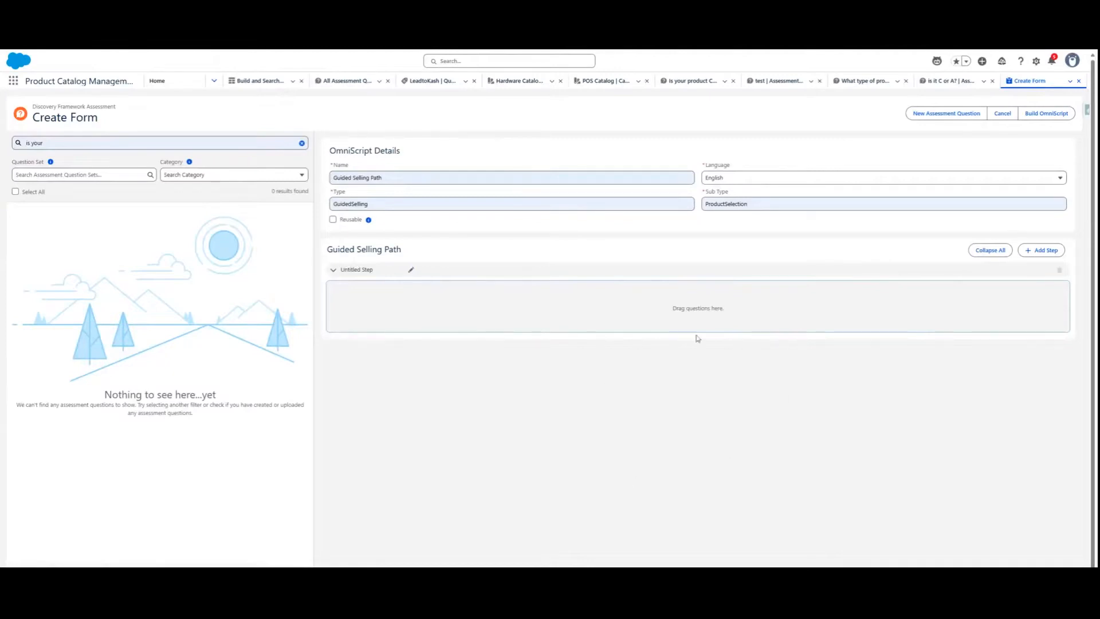
# Search the assessment questions for "is you" and add "Is your product Core or Accessory?" to the form's untitled step.
pyautogui.click(90, 143)
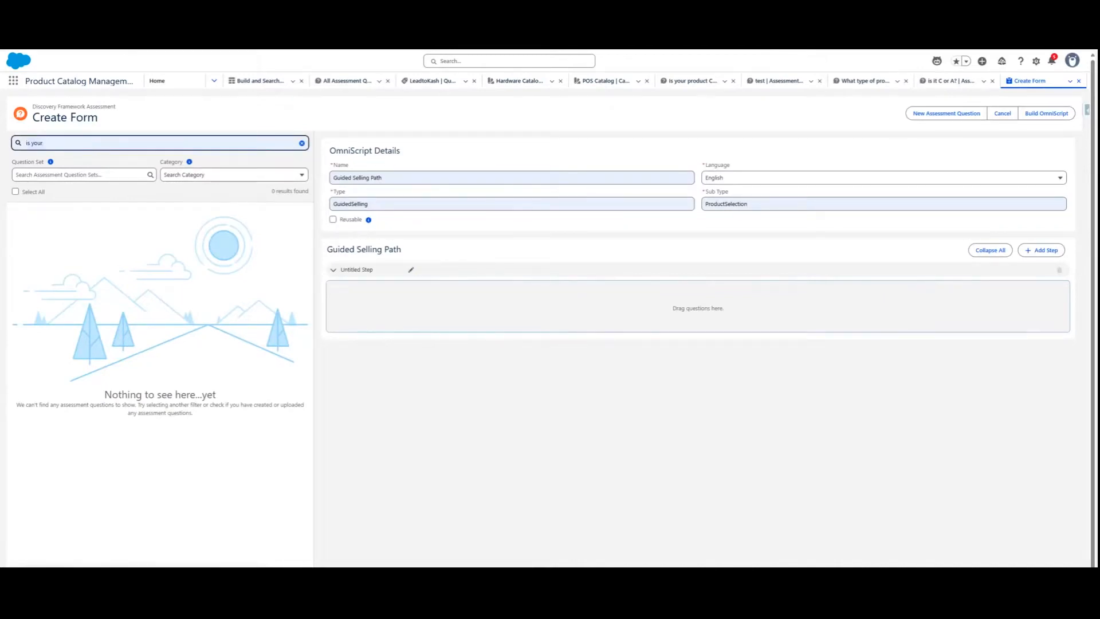
pyautogui.write('ids you')
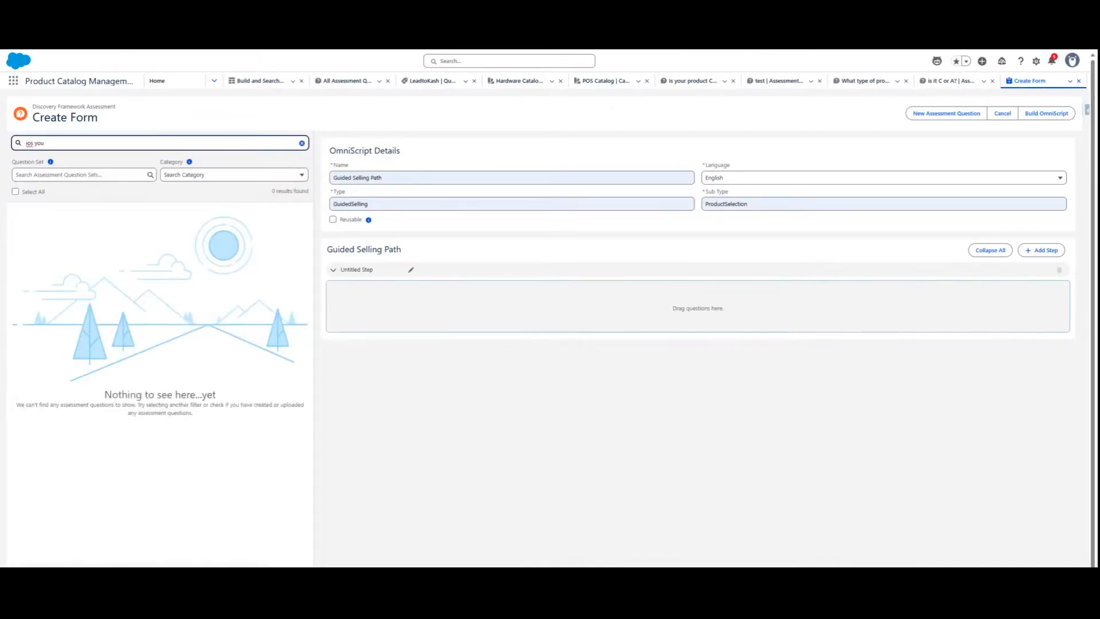
pyautogui.rightClick(33, 143)
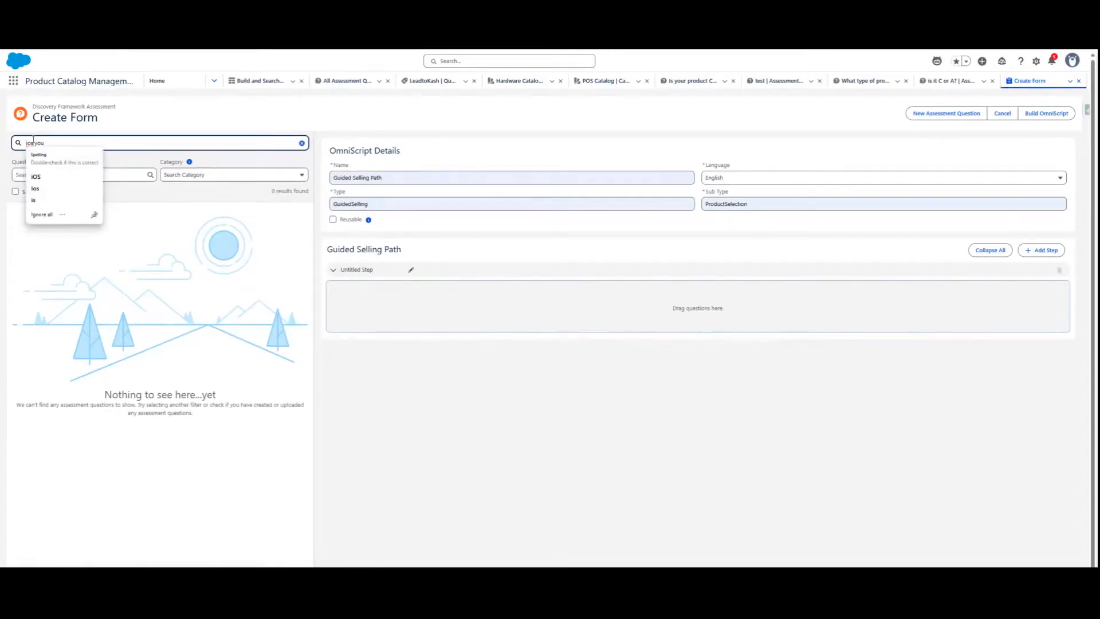
pyautogui.press('BackSpace')
pyautogui.write('s')
pyautogui.click(68, 144)
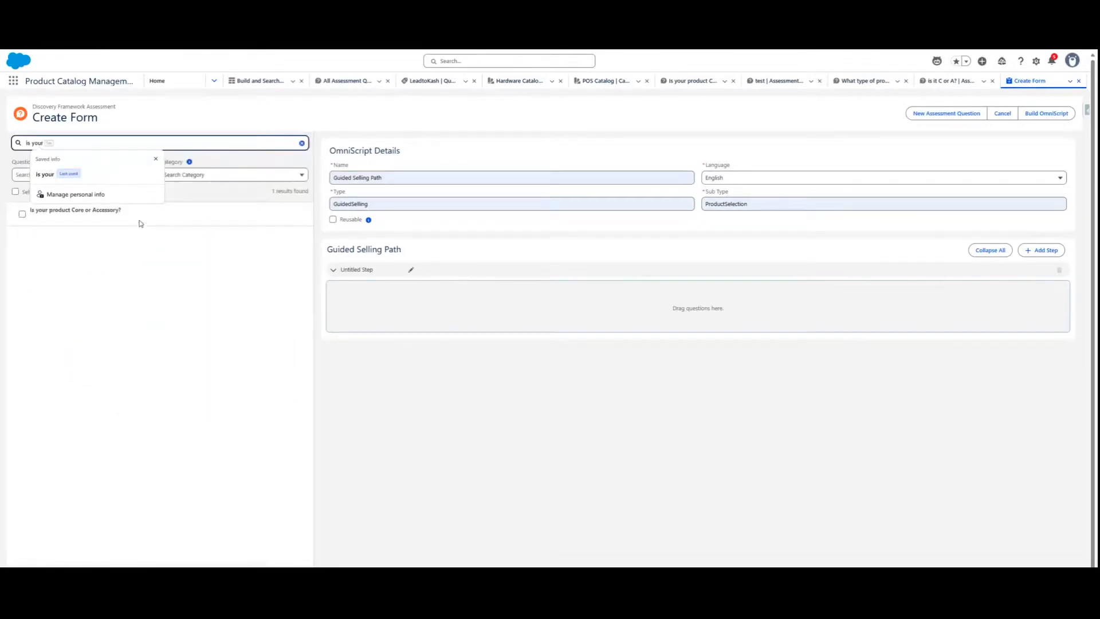
pyautogui.moveTo(142, 224); pyautogui.dragTo(602, 321)
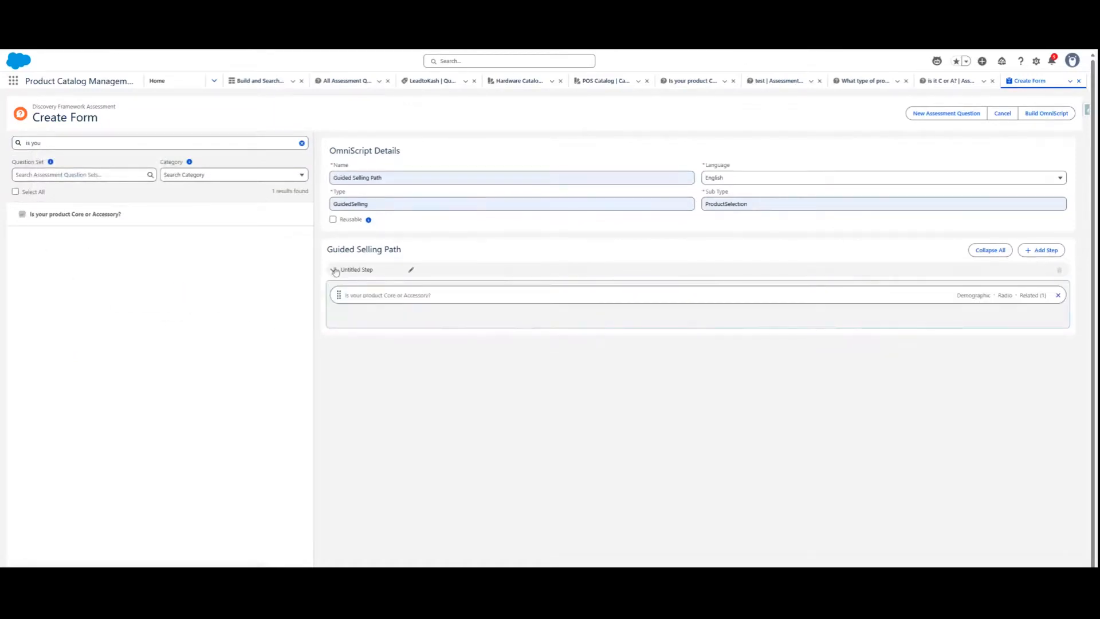
# Rename the form's untitled step to Step 1 and build the OmniScript.
pyautogui.click(412, 272)
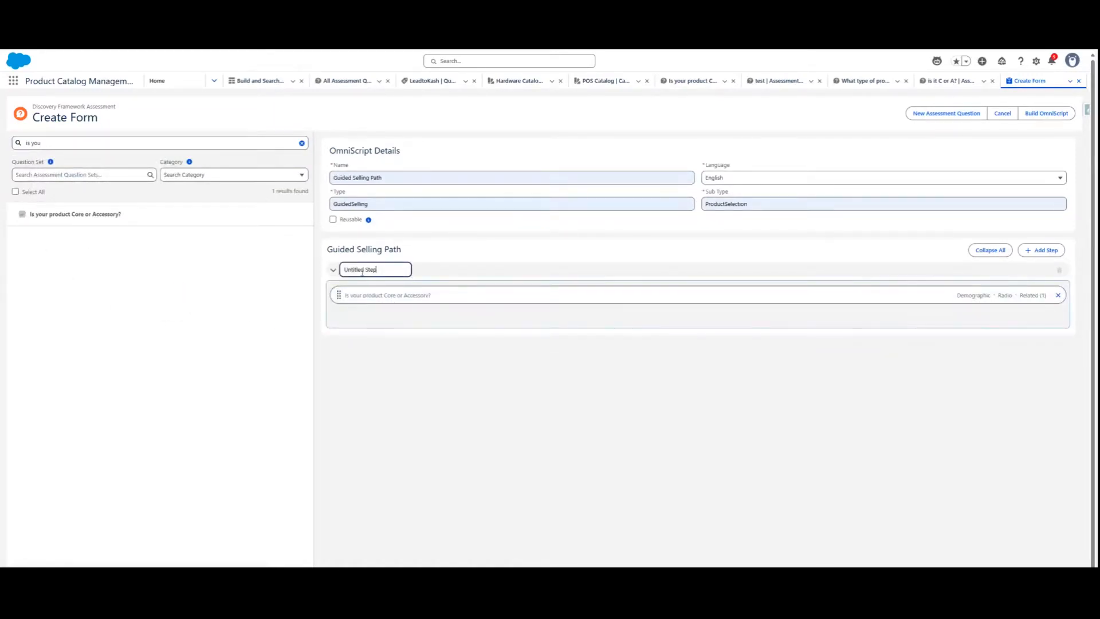
pyautogui.tripleClick(359, 270)
pyautogui.write('Step 1')
pyautogui.click(576, 364)
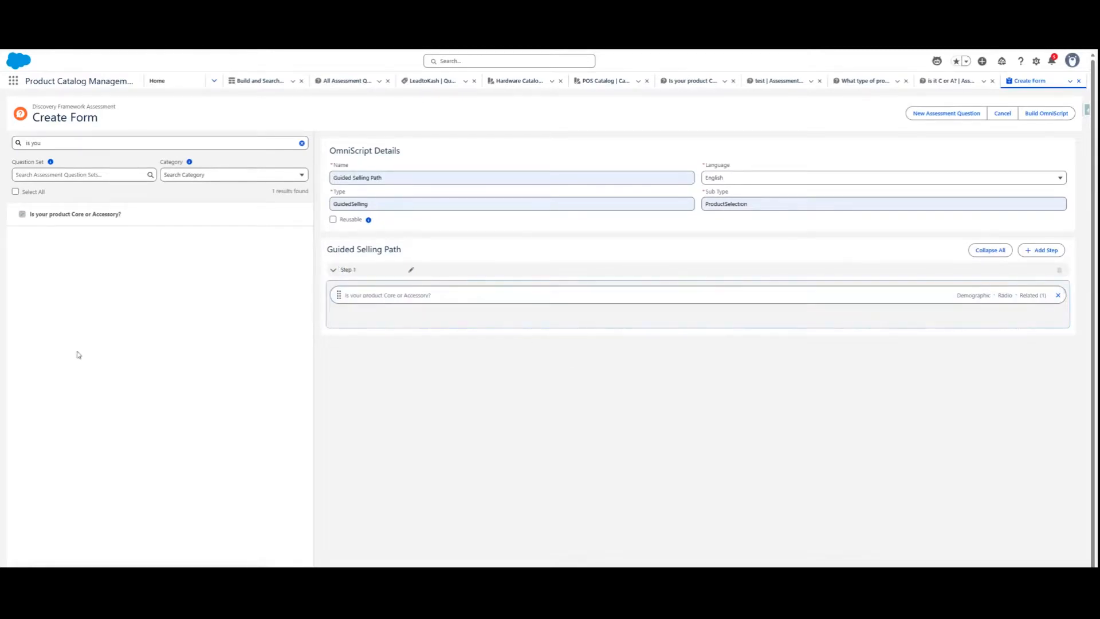
pyautogui.click(1046, 114)
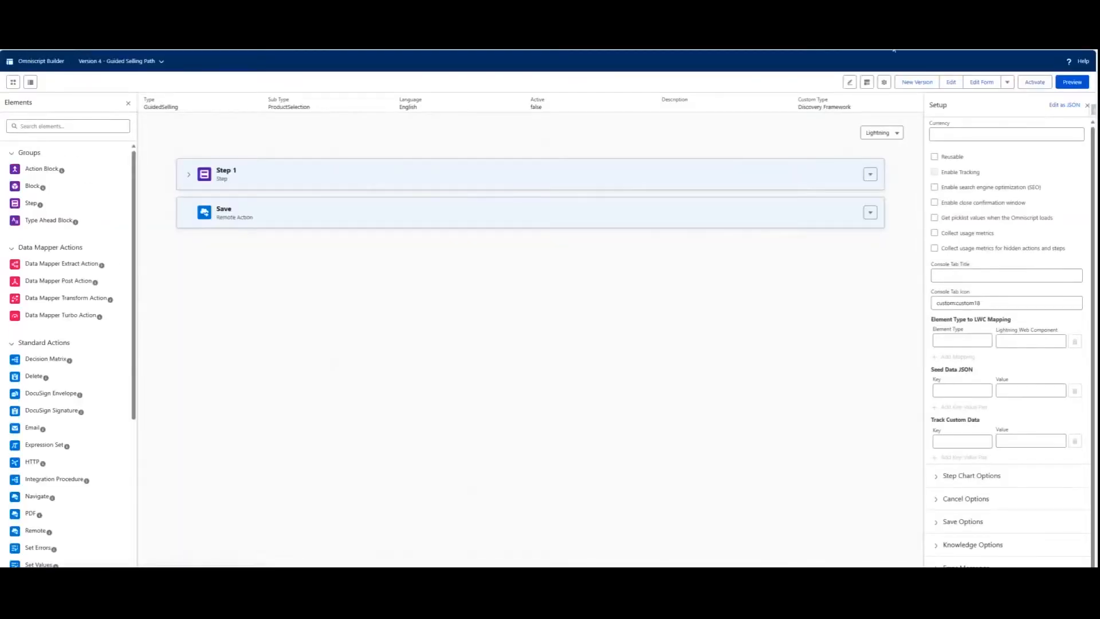
# Add a second Step element below Step 1 and move the "What type of Accessory?" question into it.
pyautogui.click(188, 175)
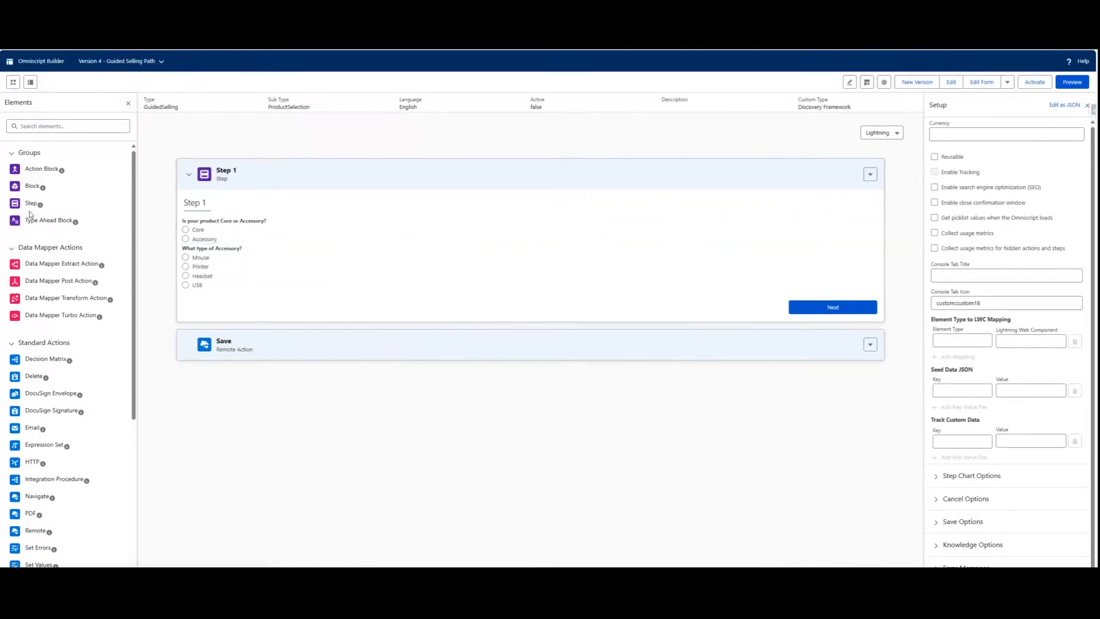
pyautogui.moveTo(31, 204); pyautogui.dragTo(195, 338)
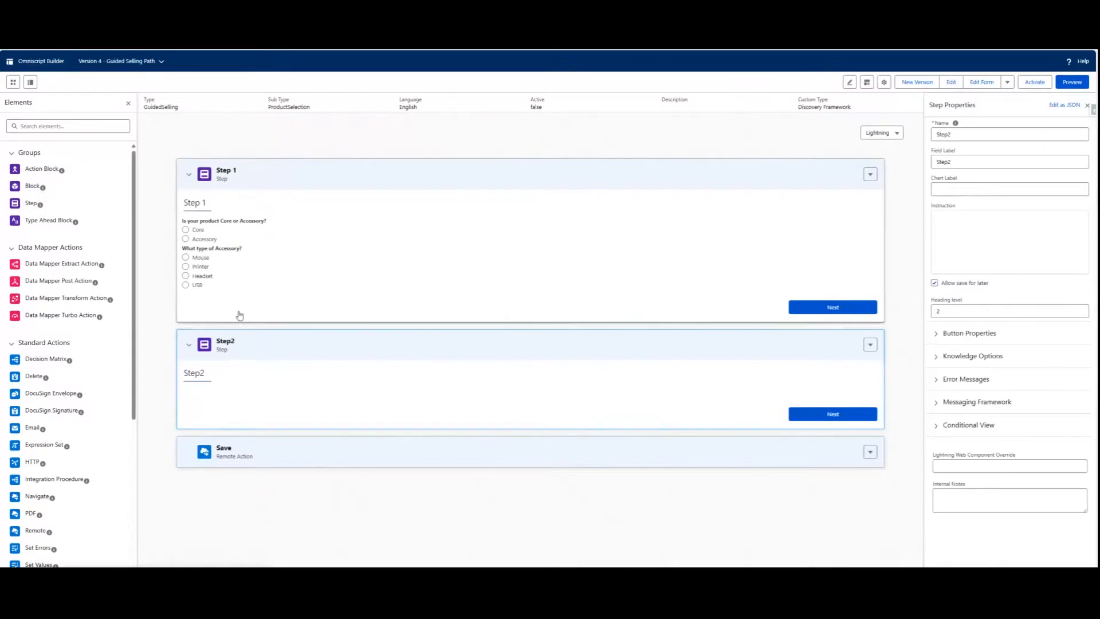
pyautogui.moveTo(267, 264); pyautogui.dragTo(254, 389)
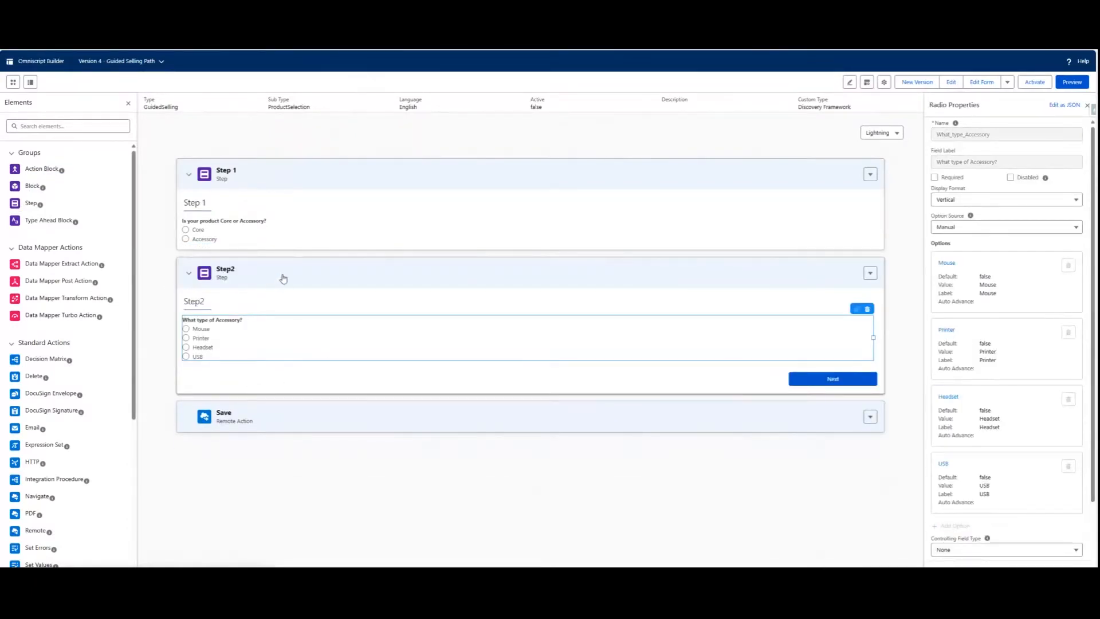
pyautogui.click(308, 306)
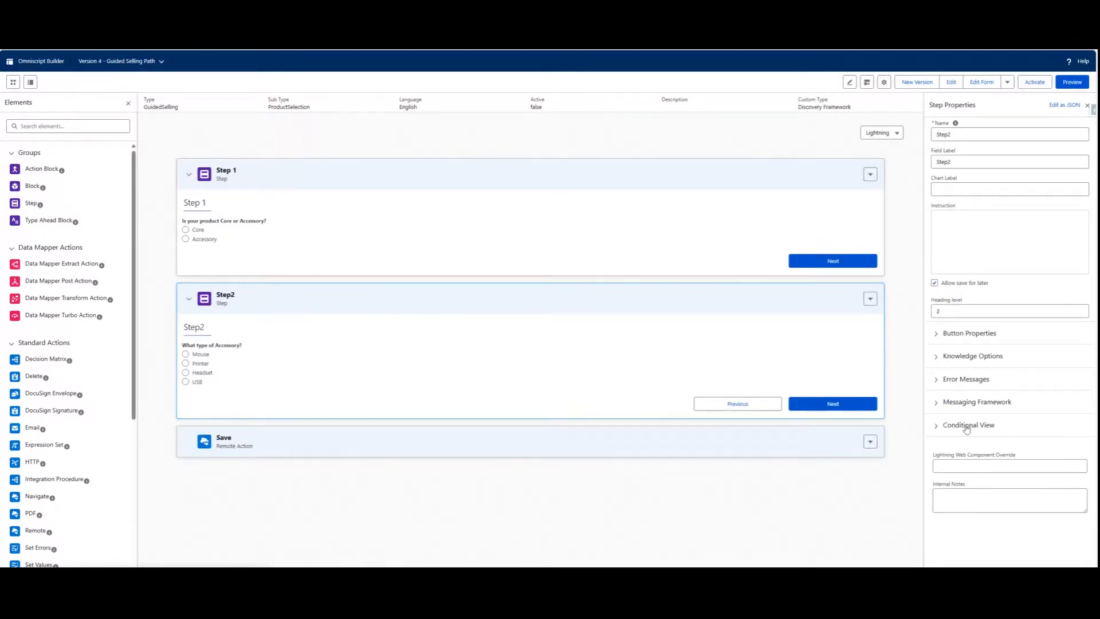
# Delete the Save remote action and put the ProductGuidedSelectionIntegration OmniScript after Step2 in its place.
pyautogui.click(871, 442)
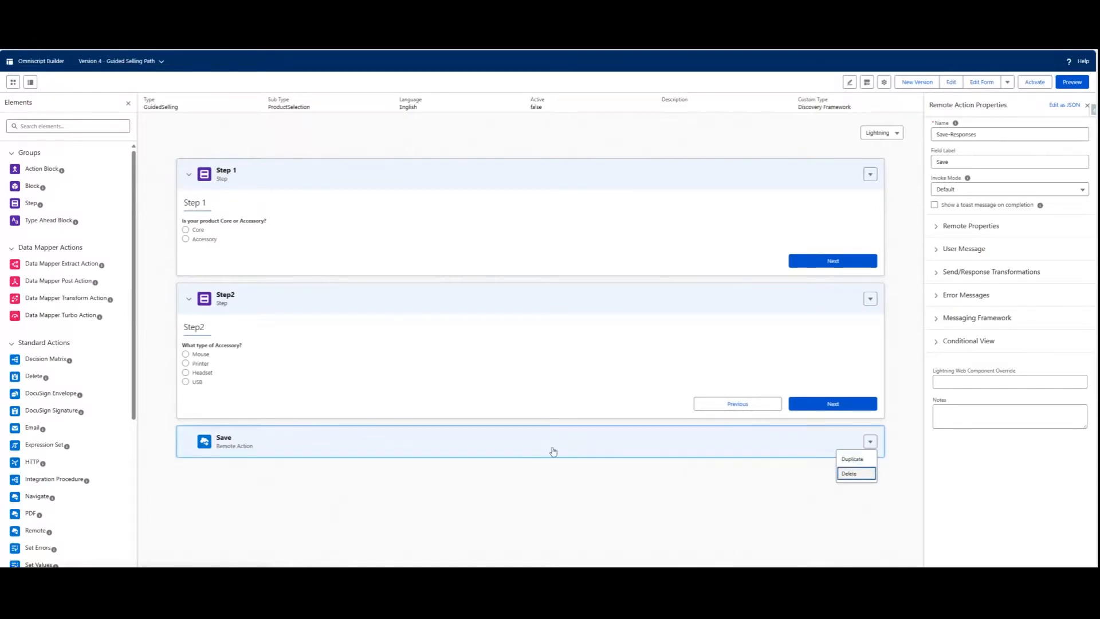
pyautogui.click(860, 475)
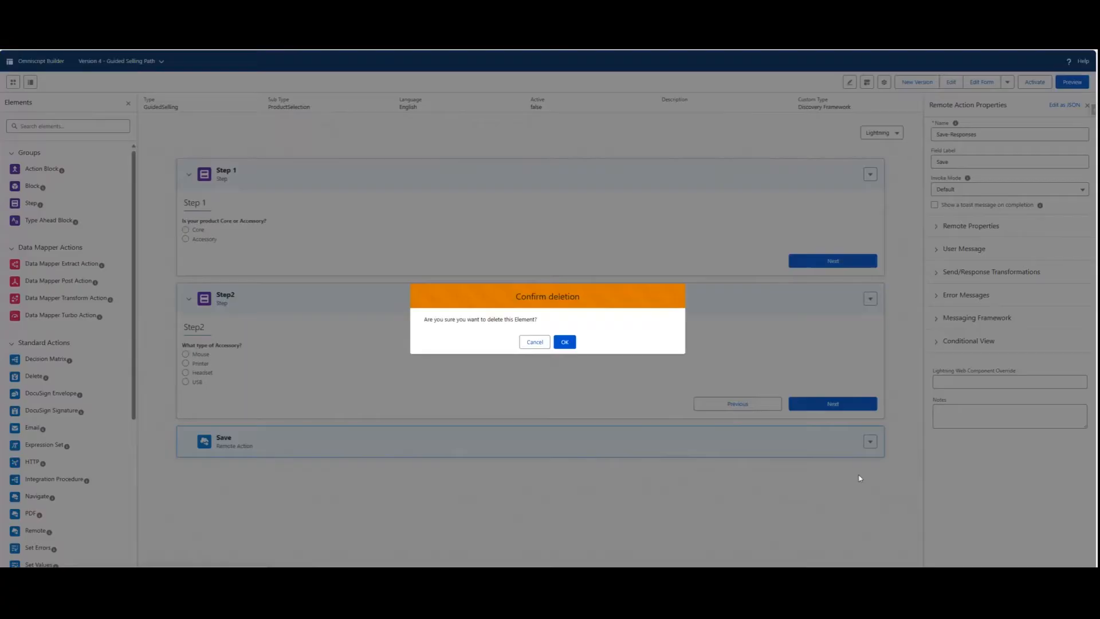
pyautogui.click(565, 342)
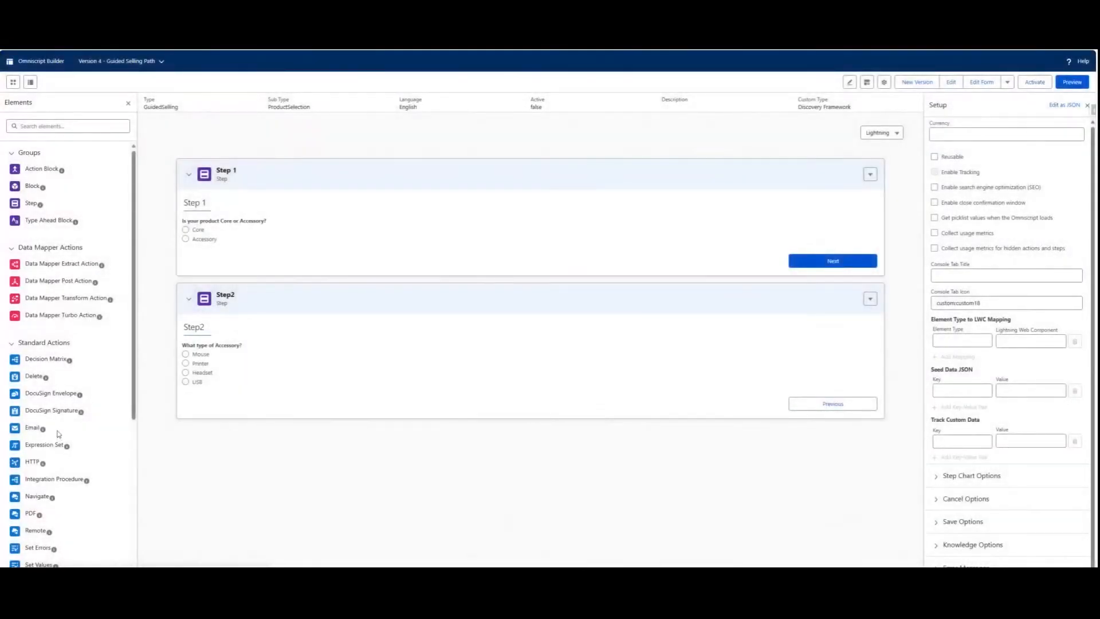
pyautogui.scroll(-4, 57, 425)
pyautogui.scroll(-1, 61, 425)
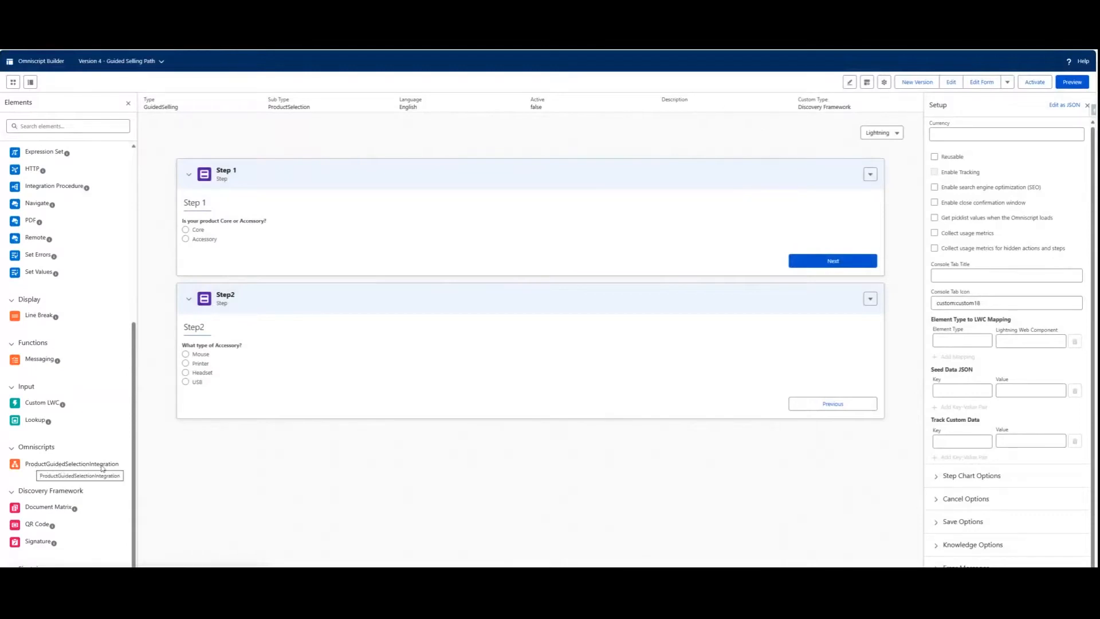
pyautogui.moveTo(104, 469); pyautogui.dragTo(230, 446)
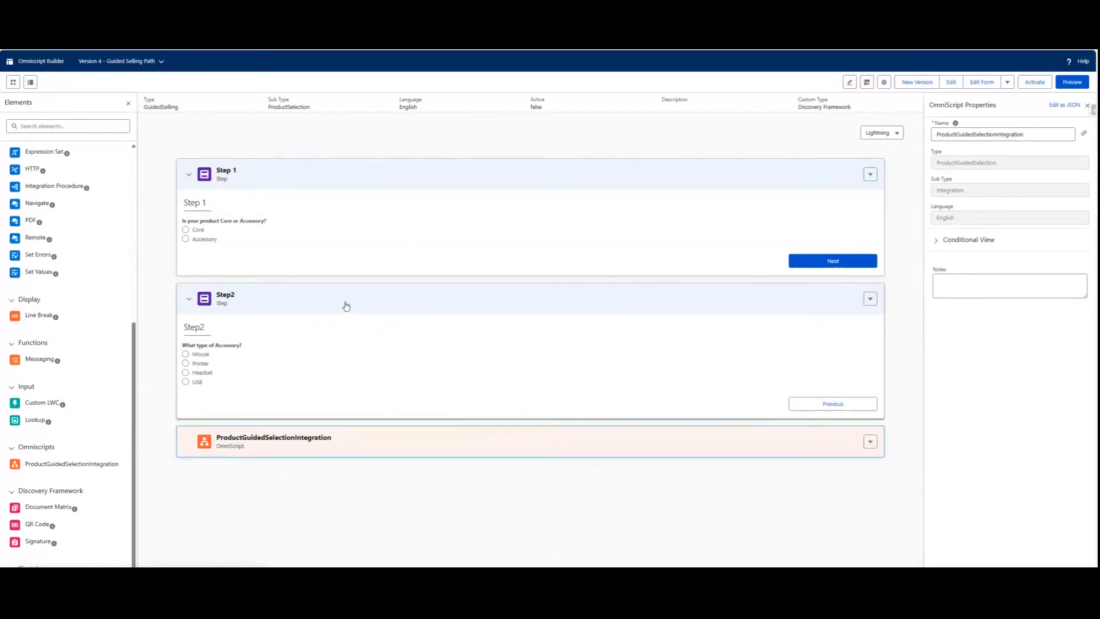
# Set Step2's conditional view to Show Element if True, with Is_your_product_Core_or_Accessory equal to Accessory, and save the rule.
pyautogui.click(348, 303)
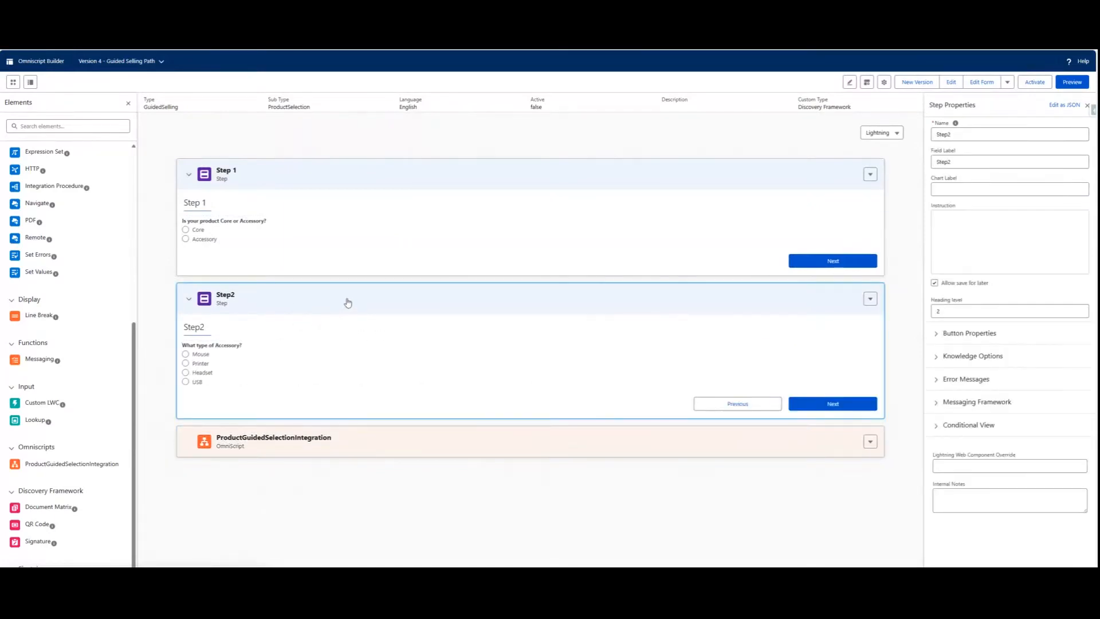
pyautogui.click(936, 426)
pyautogui.click(973, 456)
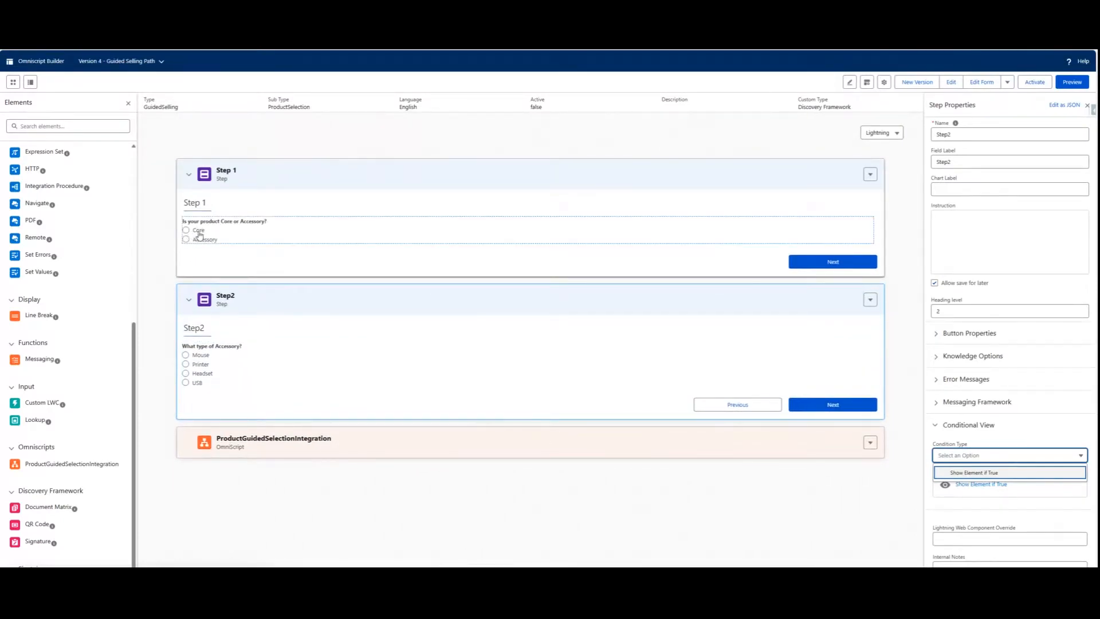
pyautogui.click(974, 472)
pyautogui.click(976, 485)
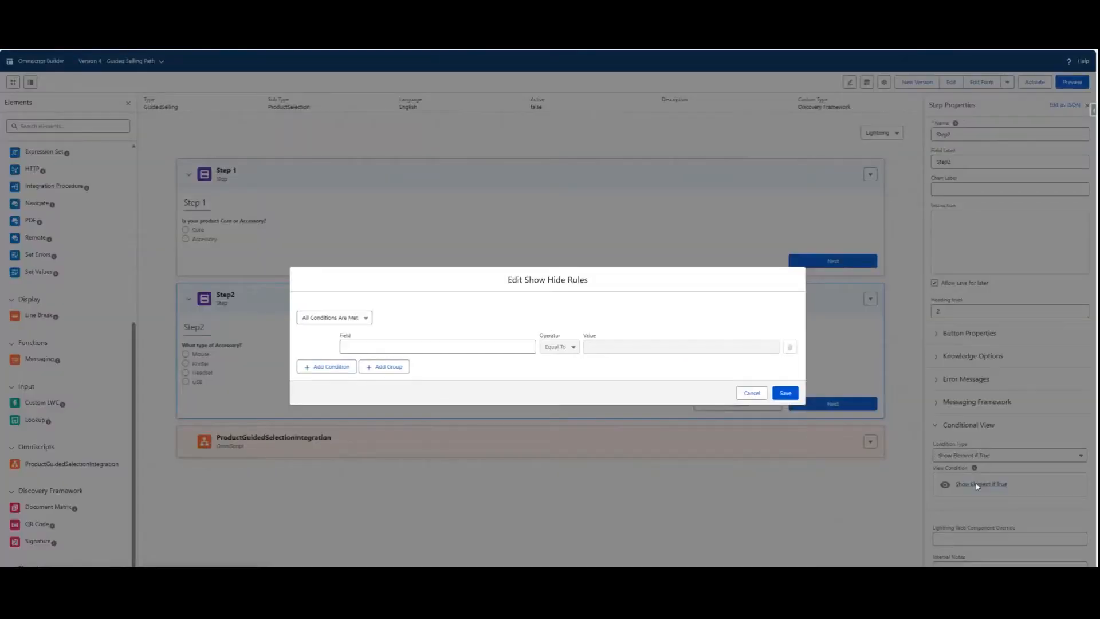
pyautogui.click(371, 346)
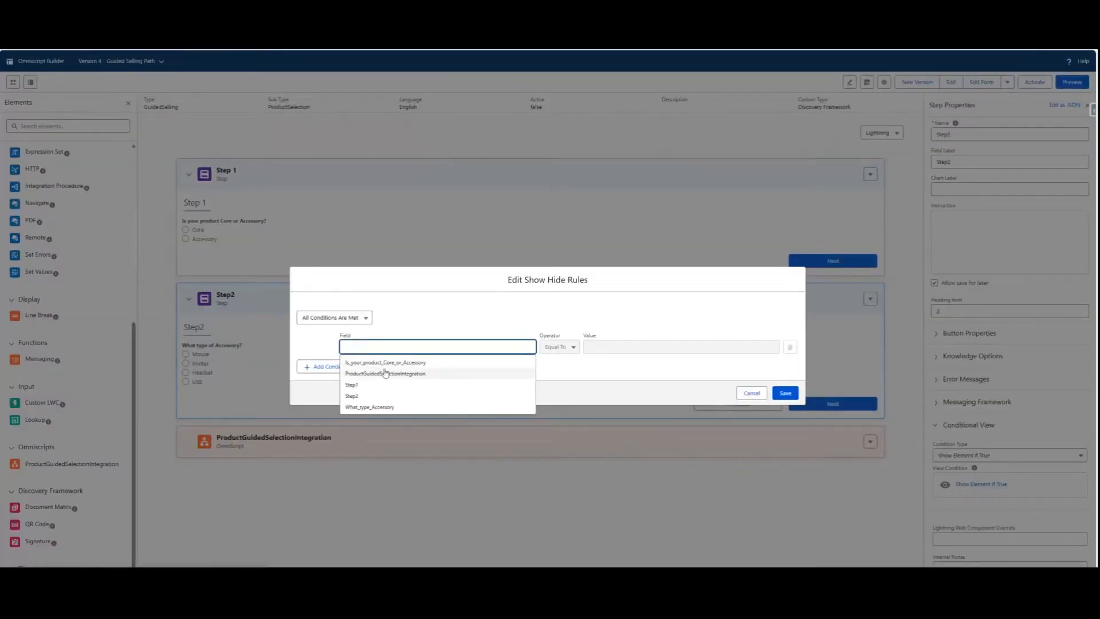
pyautogui.click(366, 363)
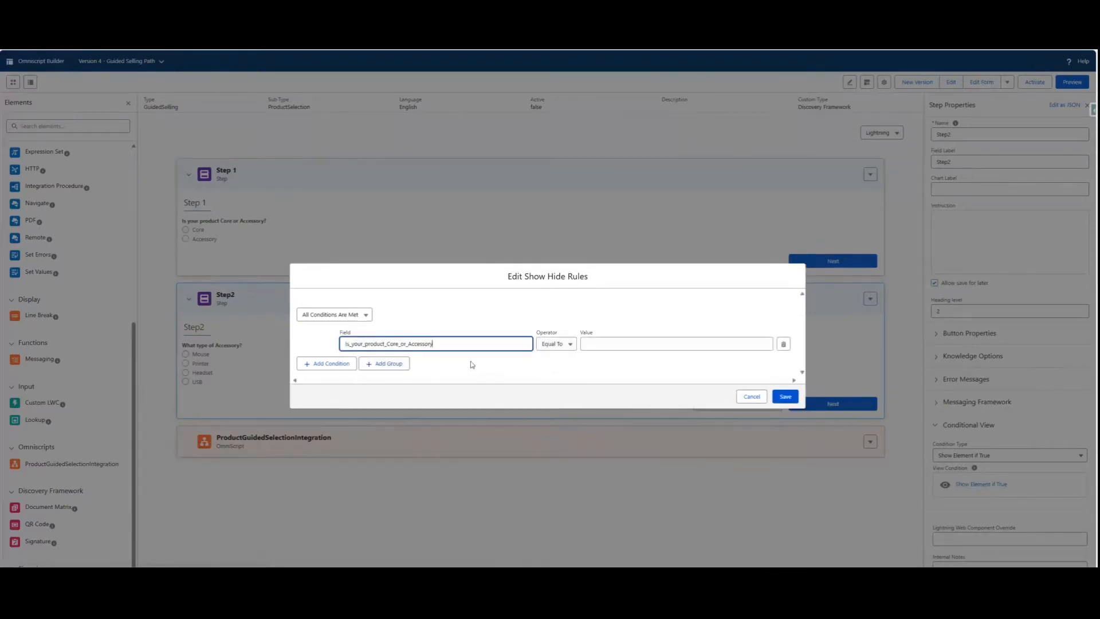
pyautogui.click(608, 346)
pyautogui.write('Accessory')
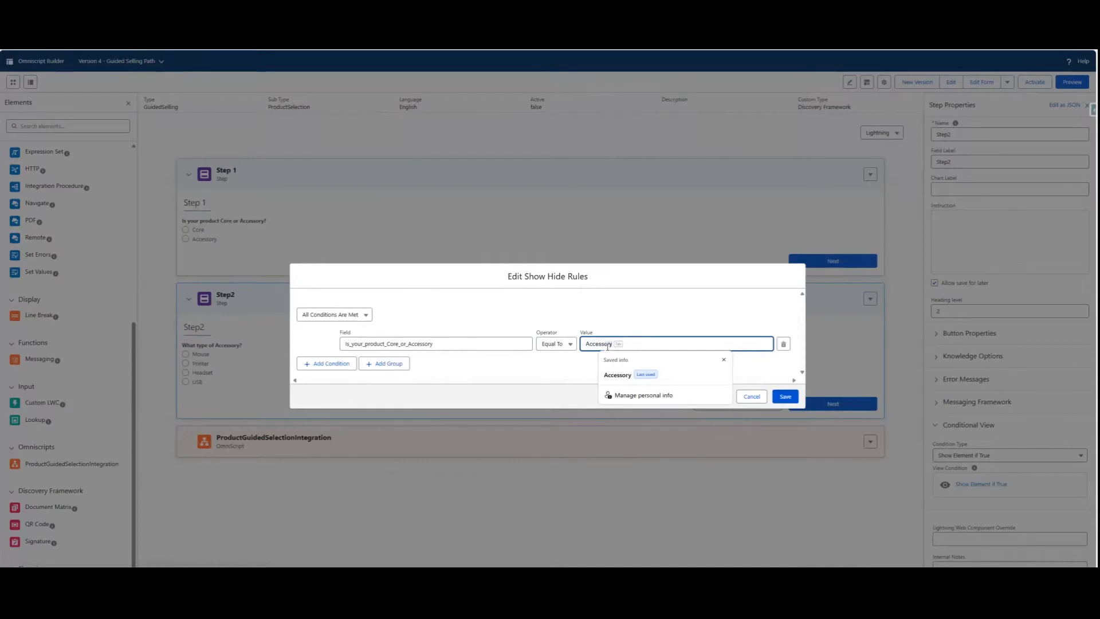
pyautogui.press('Tab')
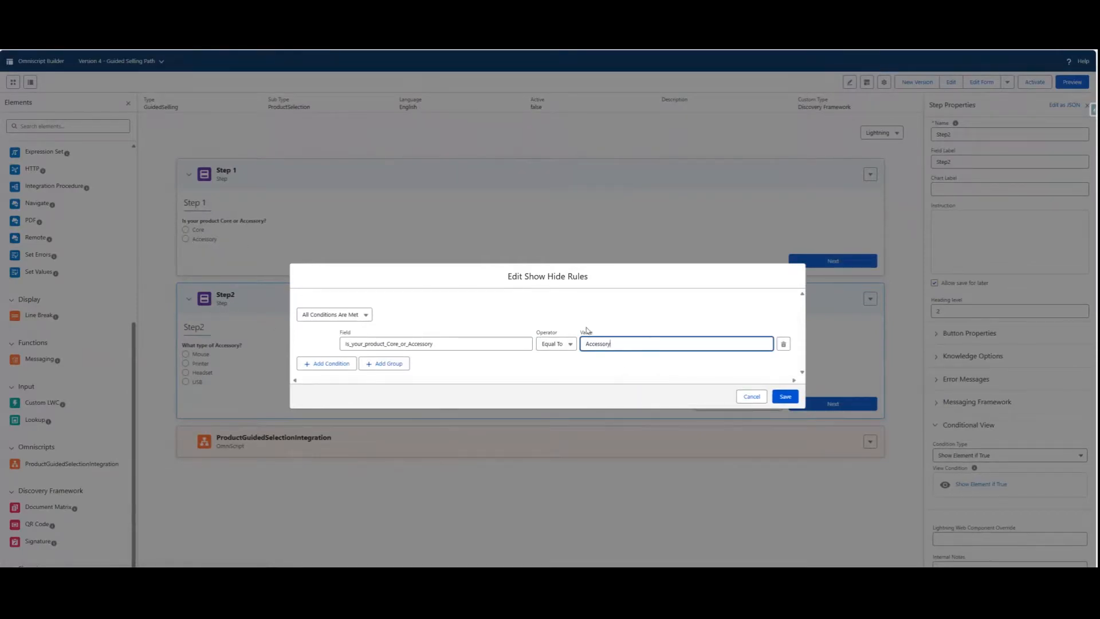
pyautogui.click(785, 398)
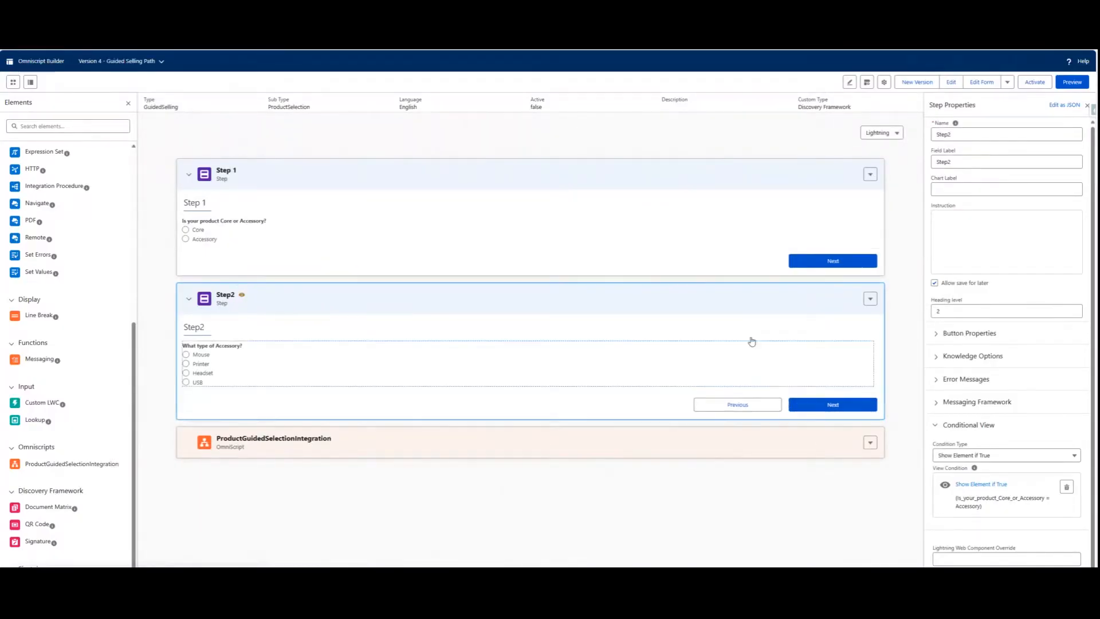
# Preview the OmniScript by answering Accessory in Step 1 and USB in Step2, continue to the end, and return to the design view.
pyautogui.click(1068, 82)
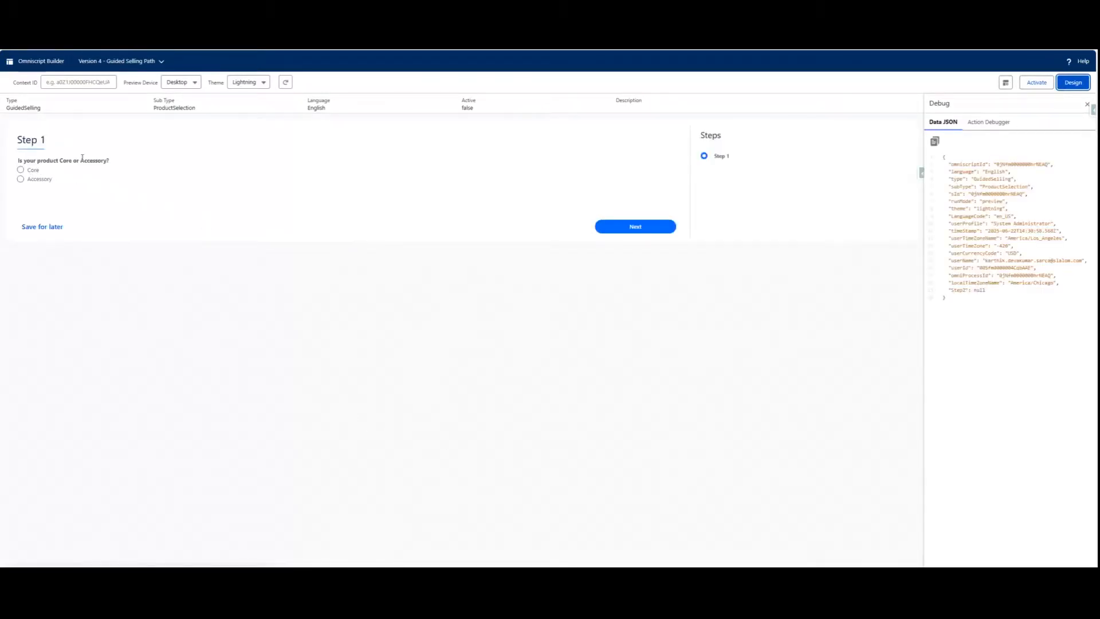
pyautogui.click(20, 179)
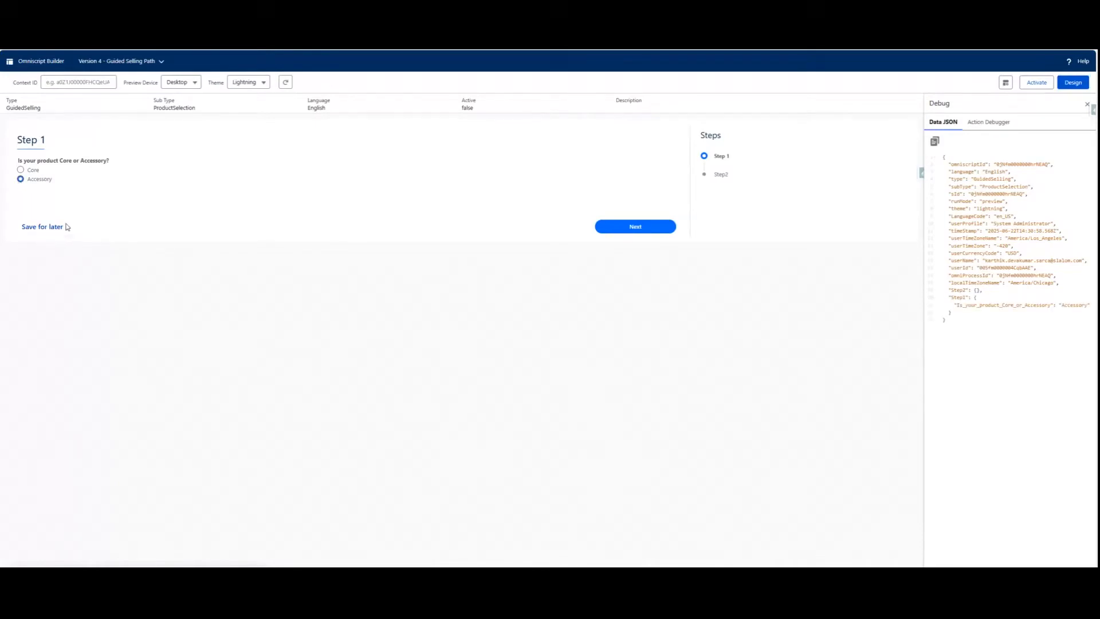
pyautogui.click(643, 227)
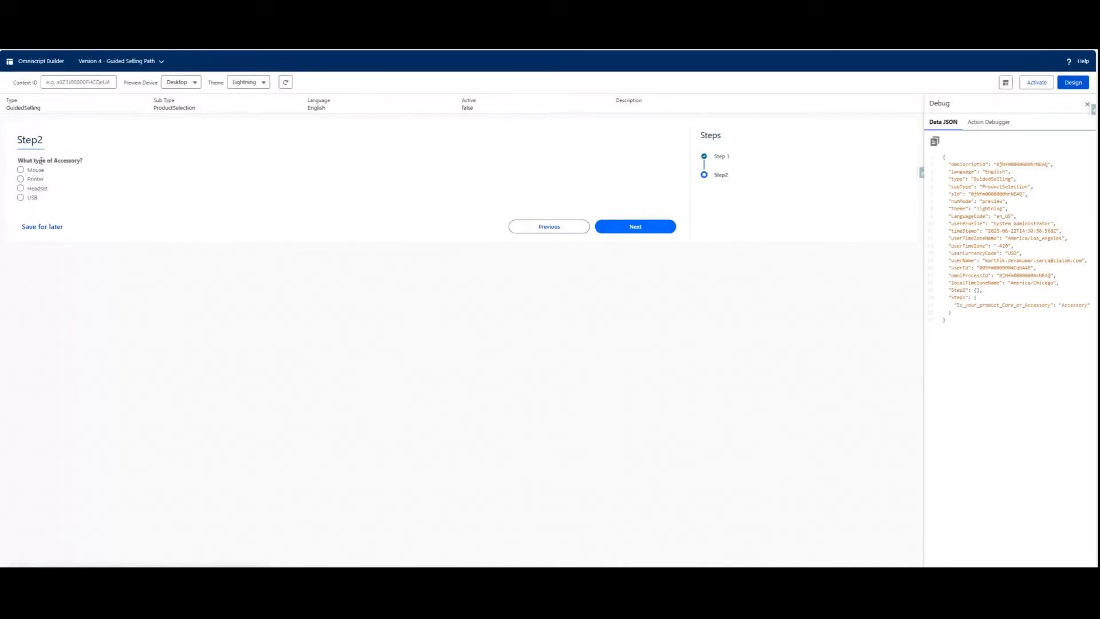
pyautogui.click(21, 197)
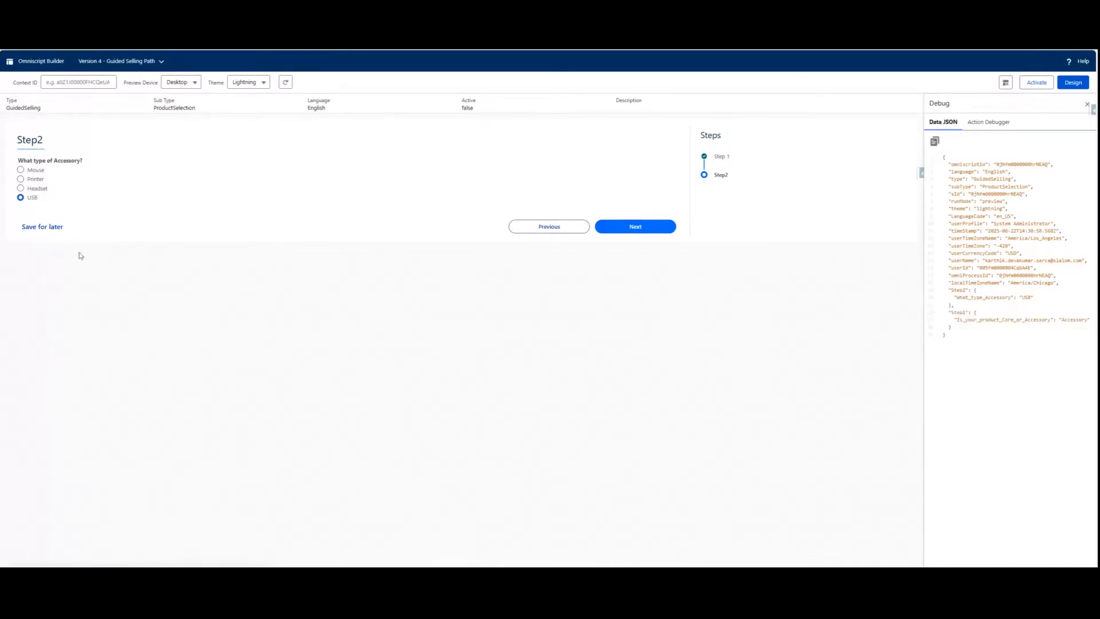
pyautogui.click(606, 225)
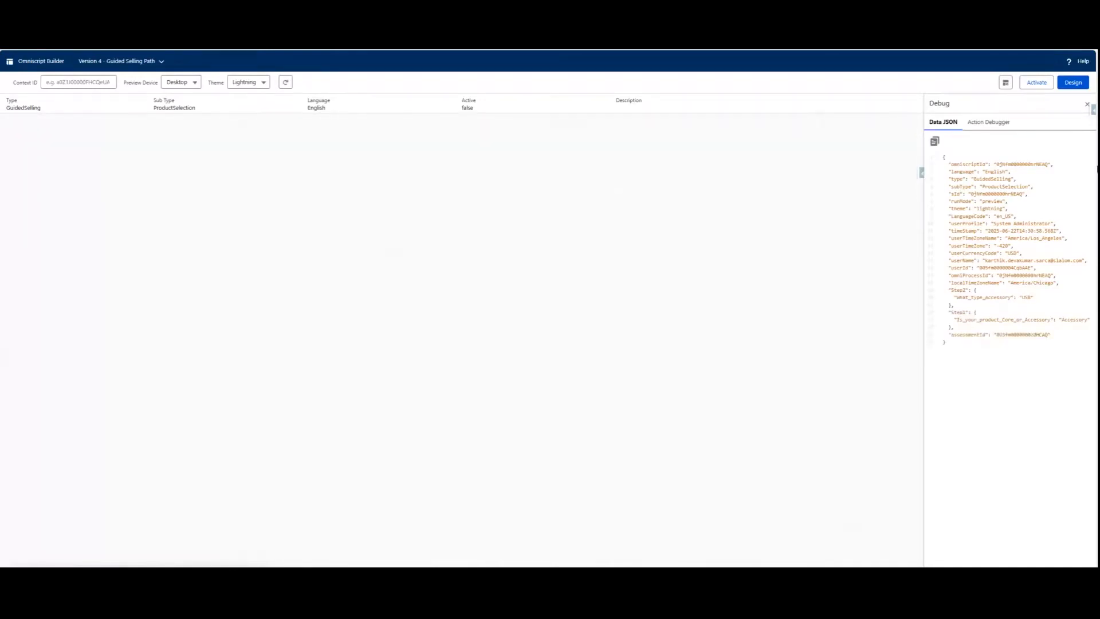
pyautogui.click(1073, 84)
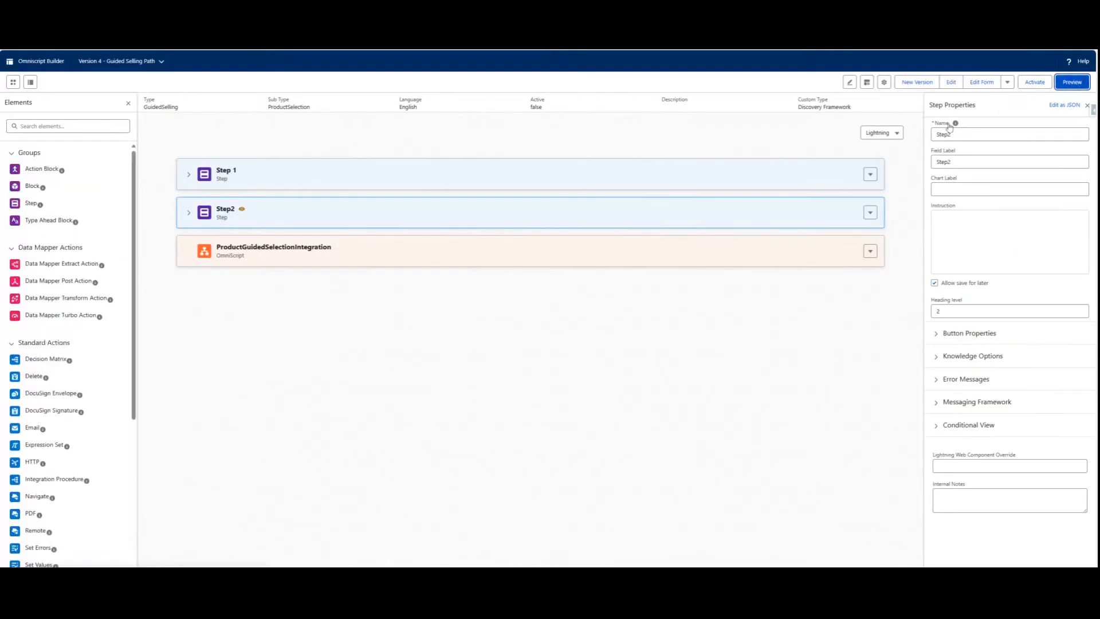
# Turn off Allow save for later on Step 1 and Step2, and activate the OmniScript.
pyautogui.click(375, 174)
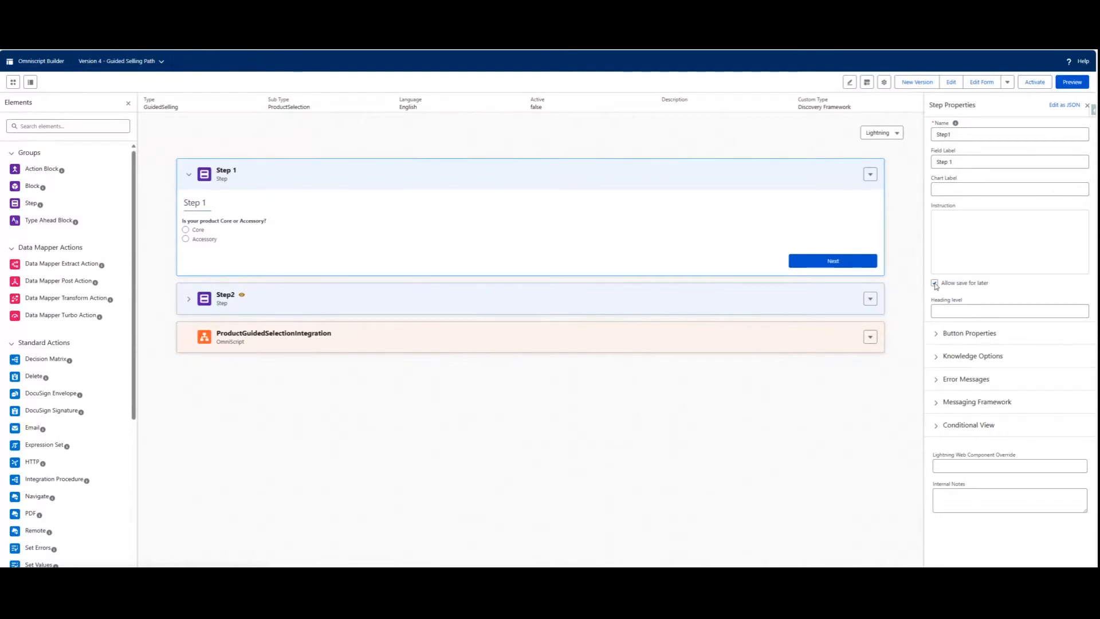
pyautogui.click(760, 307)
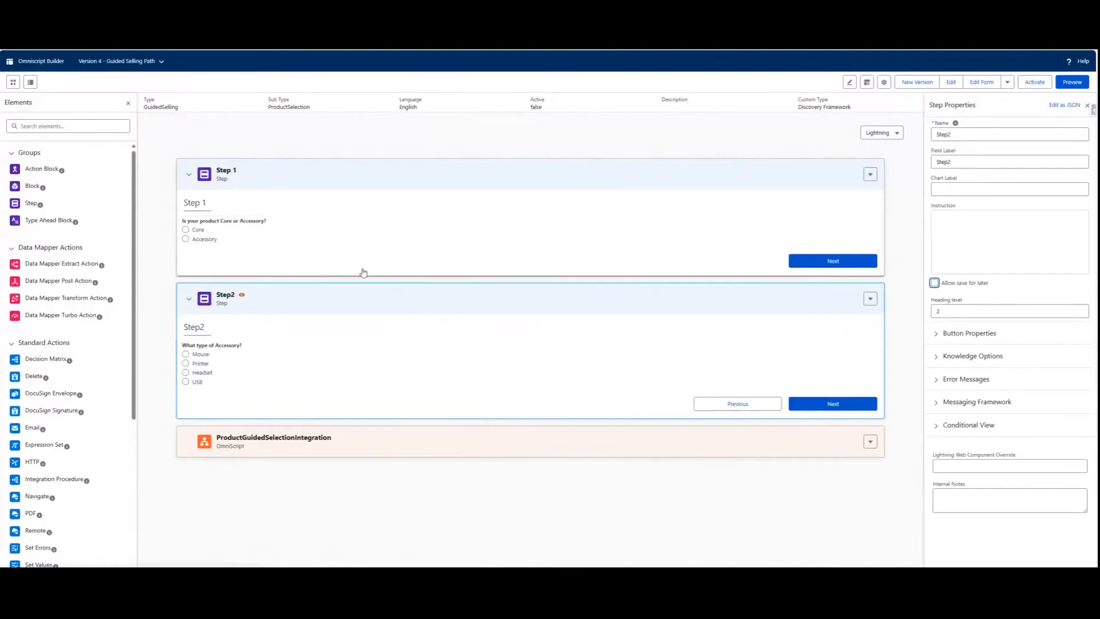
pyautogui.click(1036, 83)
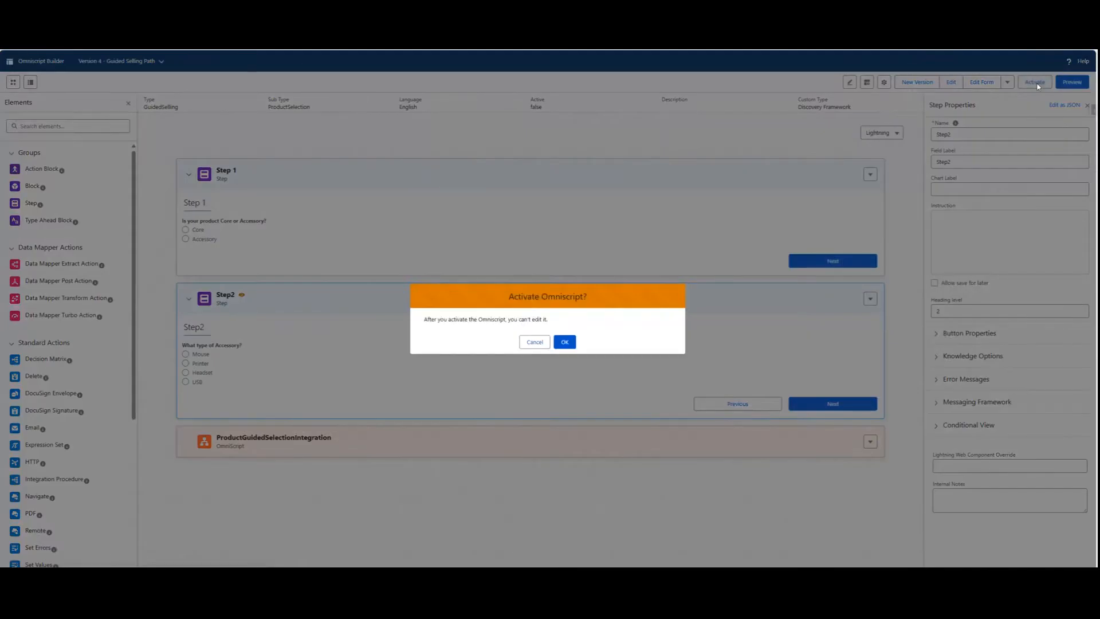
pyautogui.click(565, 342)
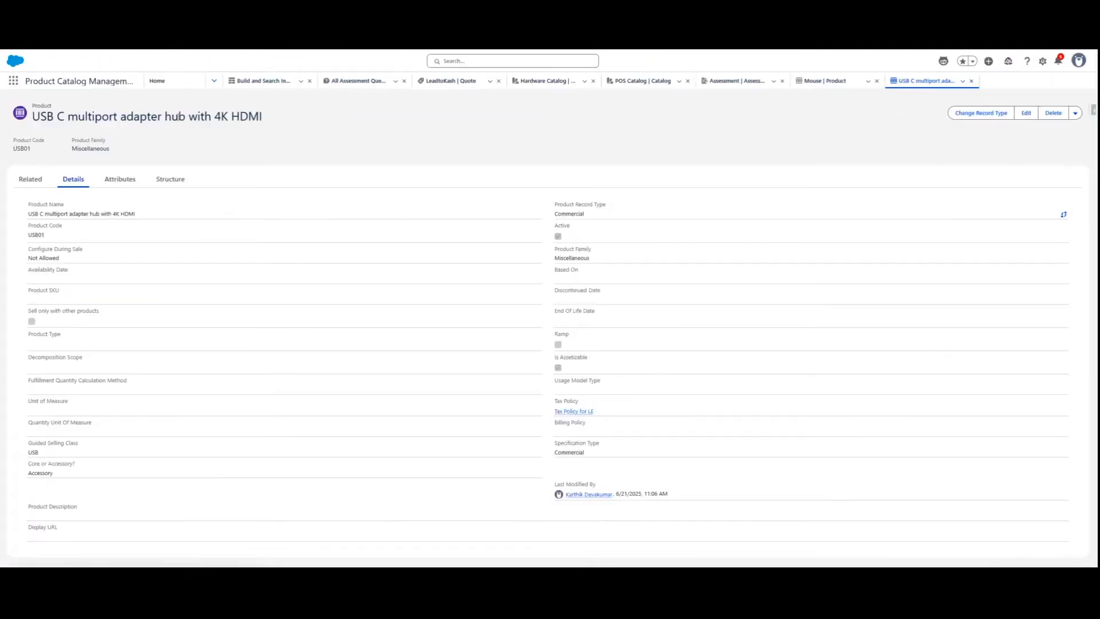
# Open the LeadtoKash quote and review its details and line items.
pyautogui.click(190, 86)
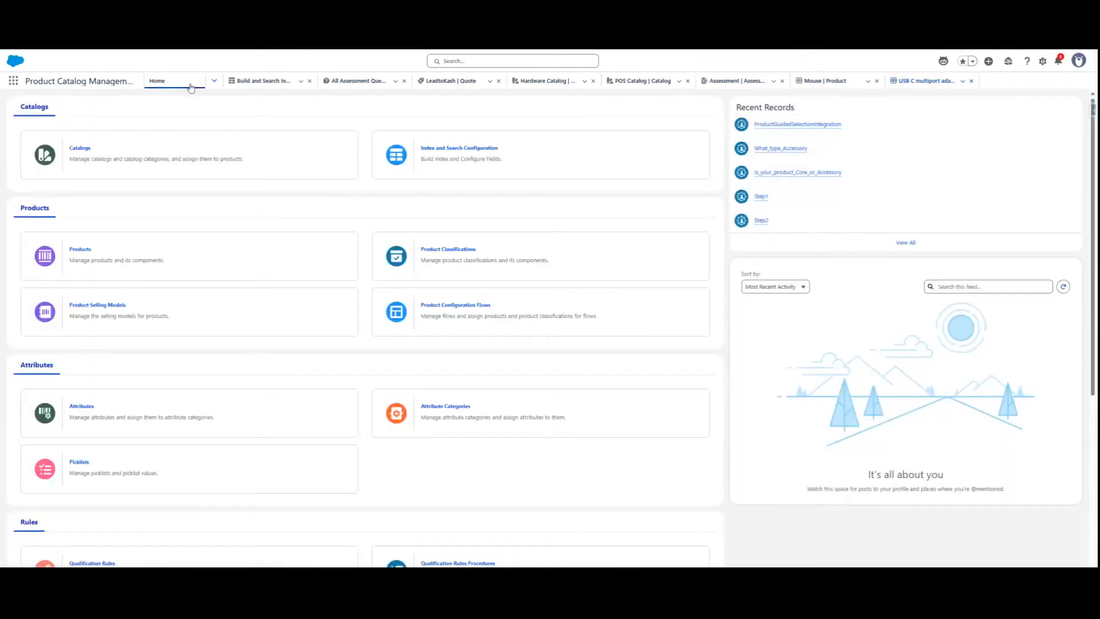
pyautogui.click(447, 86)
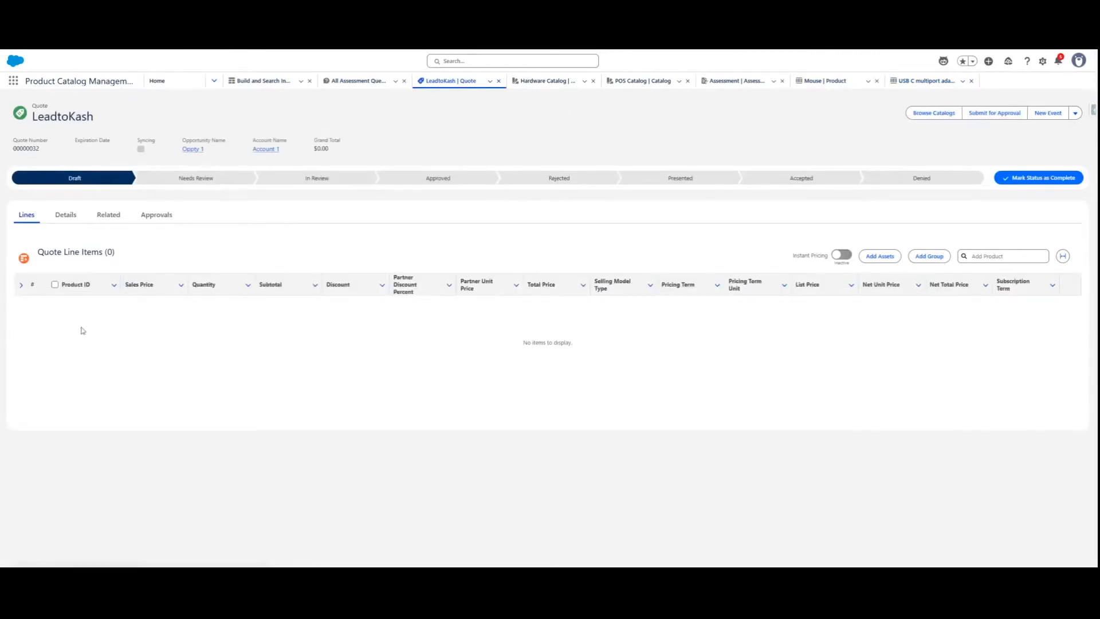
pyautogui.click(66, 215)
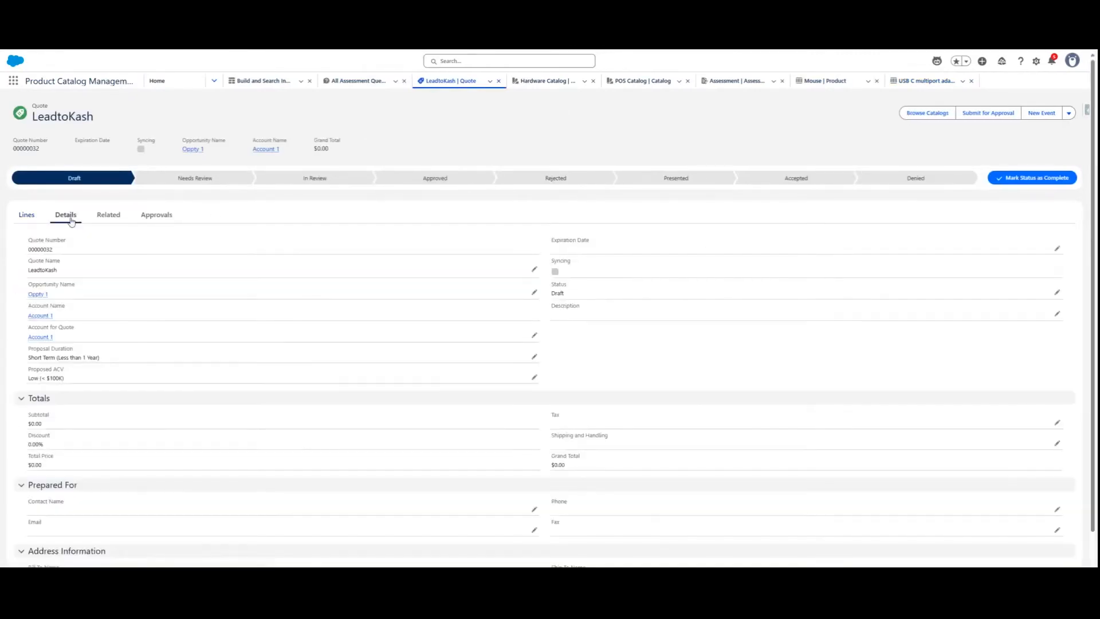
pyautogui.click(27, 215)
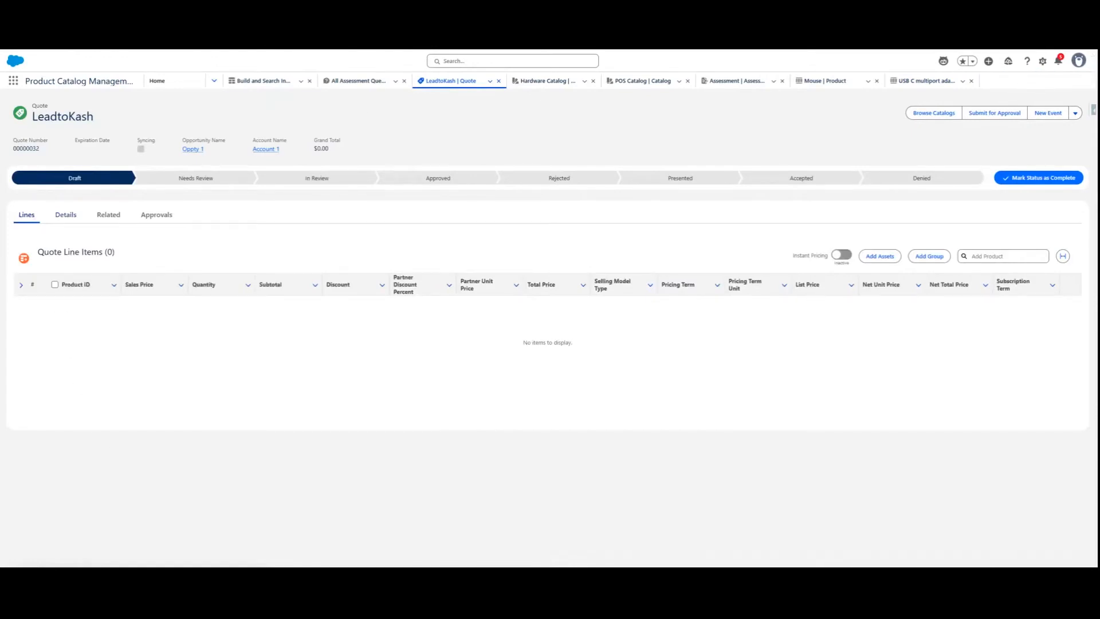
# Reload the LeadtoKash quote and browse the products of the Hardware Catalog from it.
pyautogui.press('F5')
pyautogui.click(951, 116)
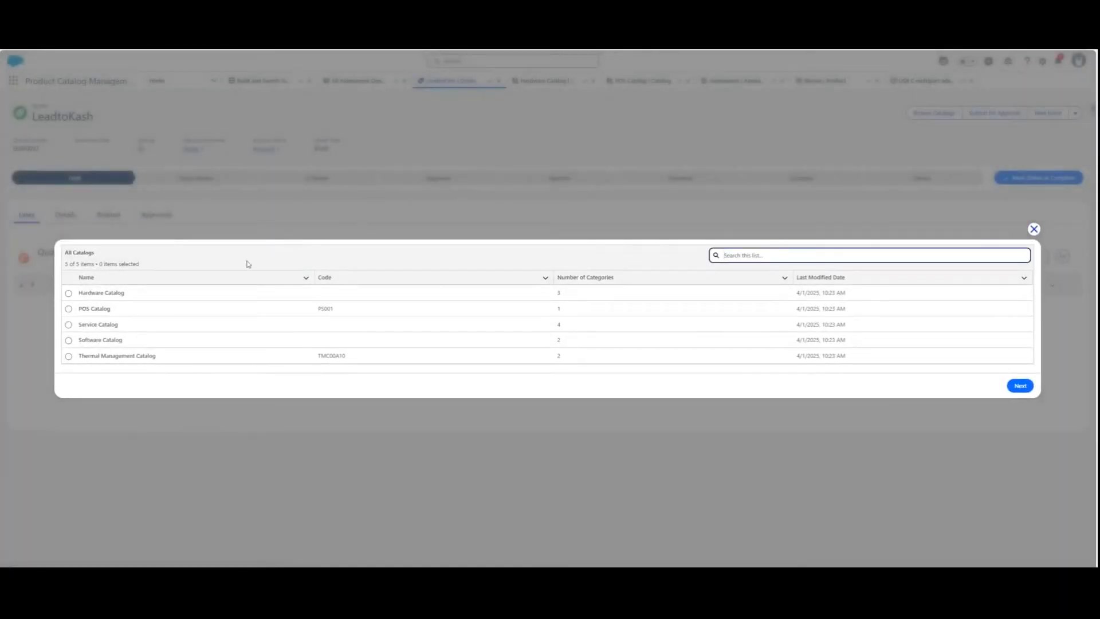
pyautogui.click(69, 293)
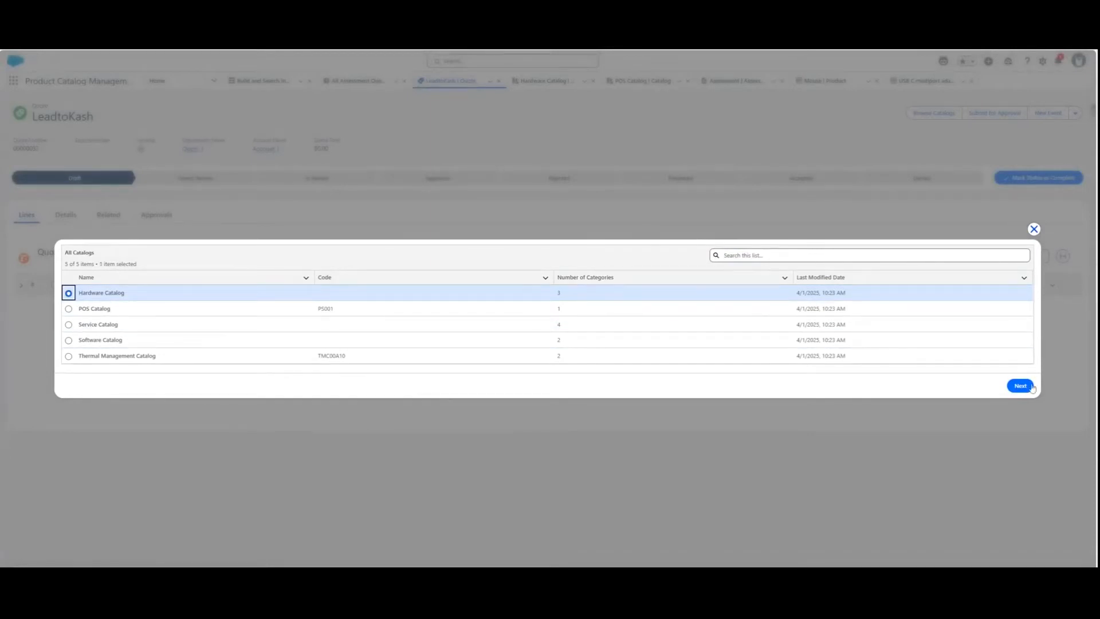
pyautogui.click(1021, 386)
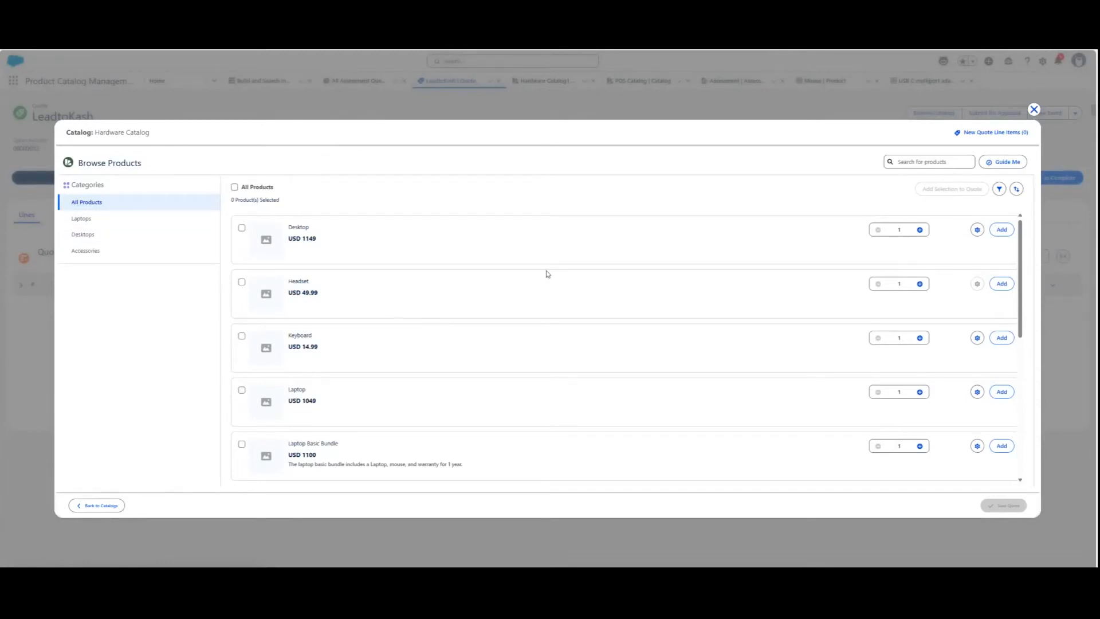
# Look through the full product list of the Hardware Catalog, from Desktop to the USB C multiport adapter hub.
pyautogui.scroll(-2, 393, 270)
pyautogui.scroll(2, 402, 261)
pyautogui.scroll(-5, 399, 310)
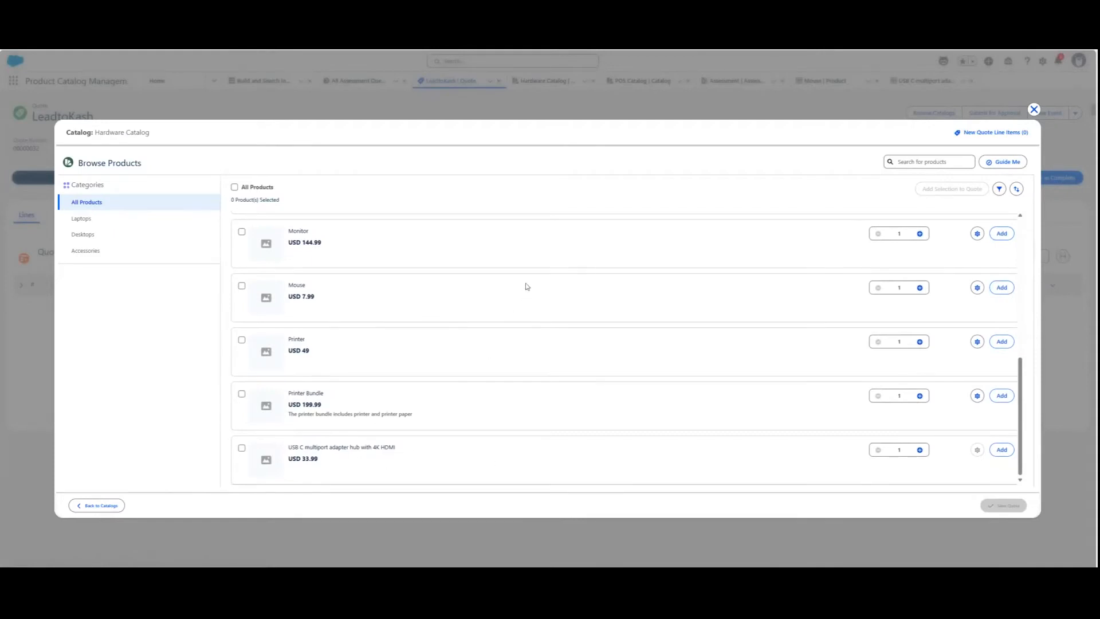
pyautogui.scroll(4, 526, 275)
pyautogui.scroll(-4, 523, 275)
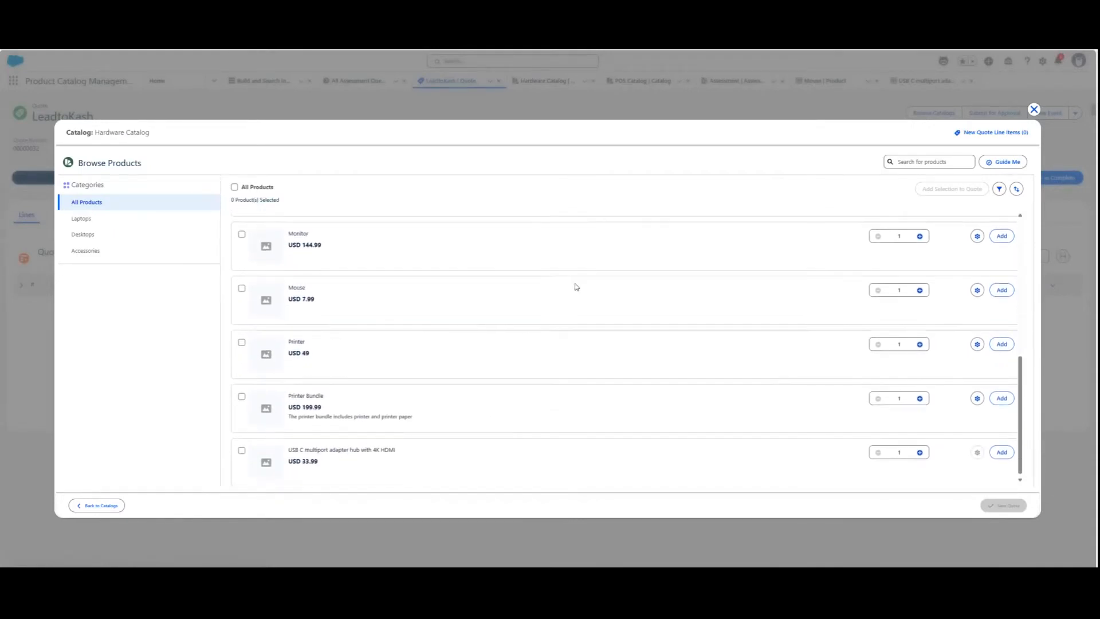
pyautogui.scroll(4, 577, 288)
pyautogui.scroll(-4, 369, 361)
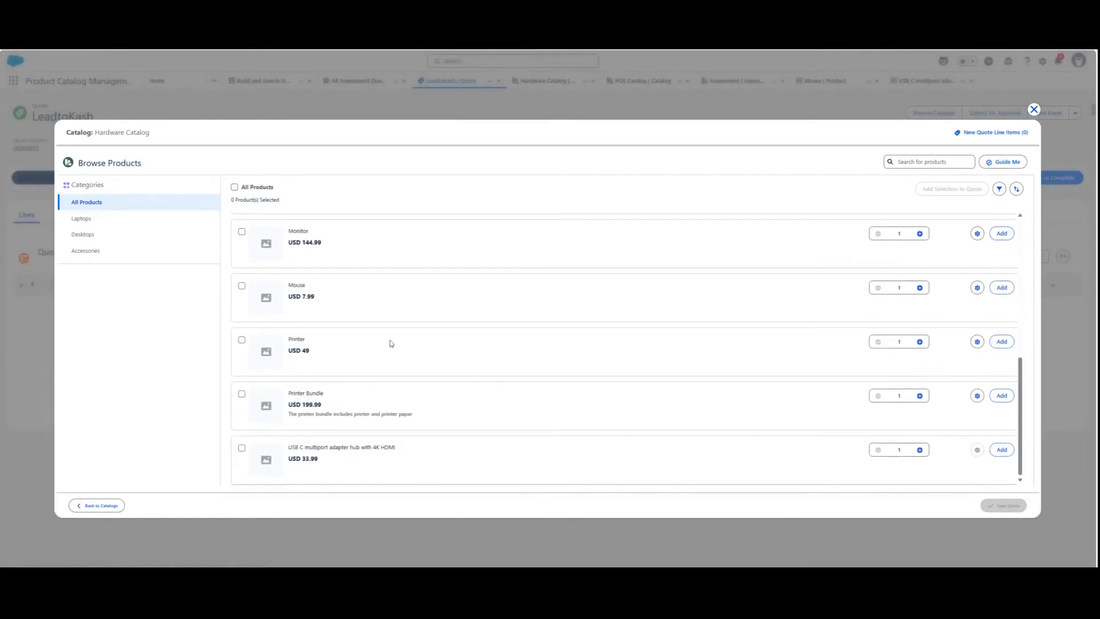
pyautogui.scroll(5, 447, 351)
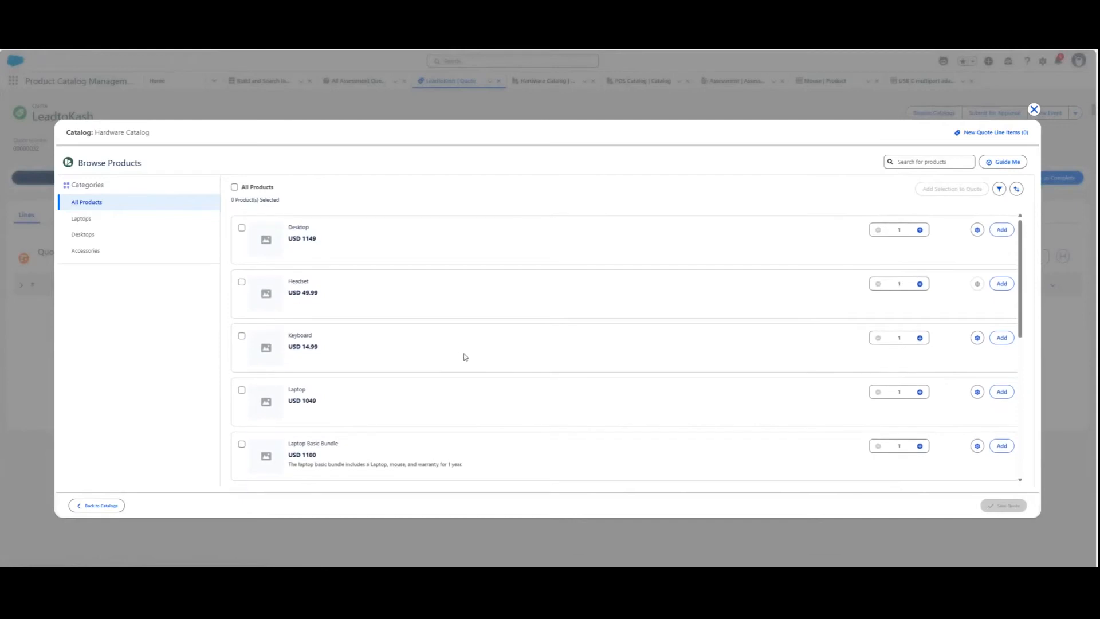
# Run the Guided Selling Path from the Hardware Catalog, answering Accessory in Step 1 and USB in Step2.
pyautogui.click(1004, 162)
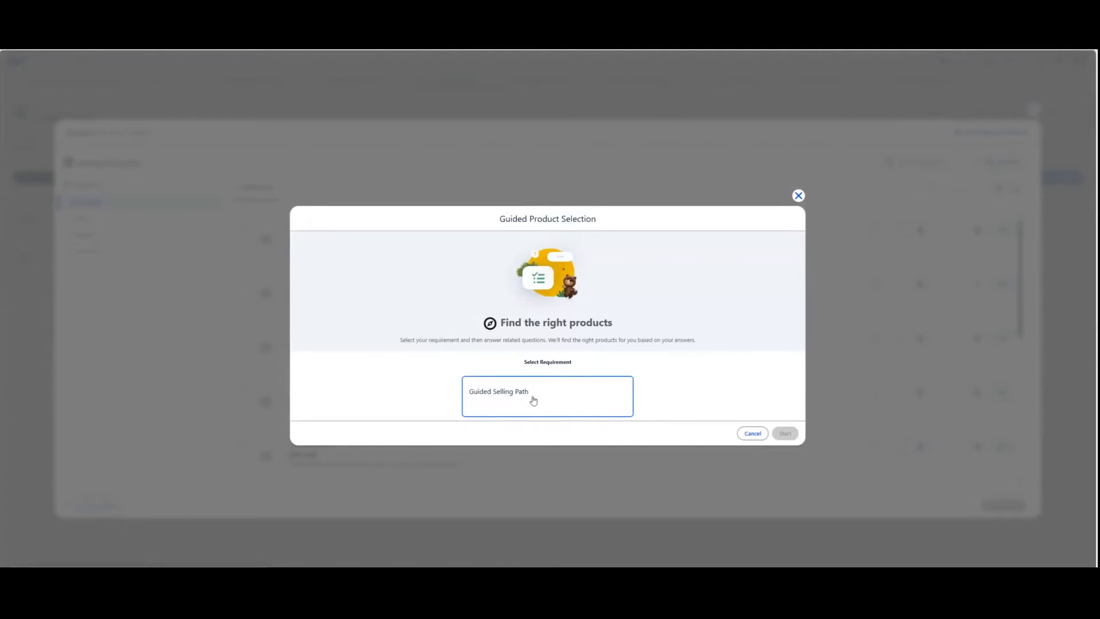
pyautogui.click(555, 399)
pyautogui.click(783, 434)
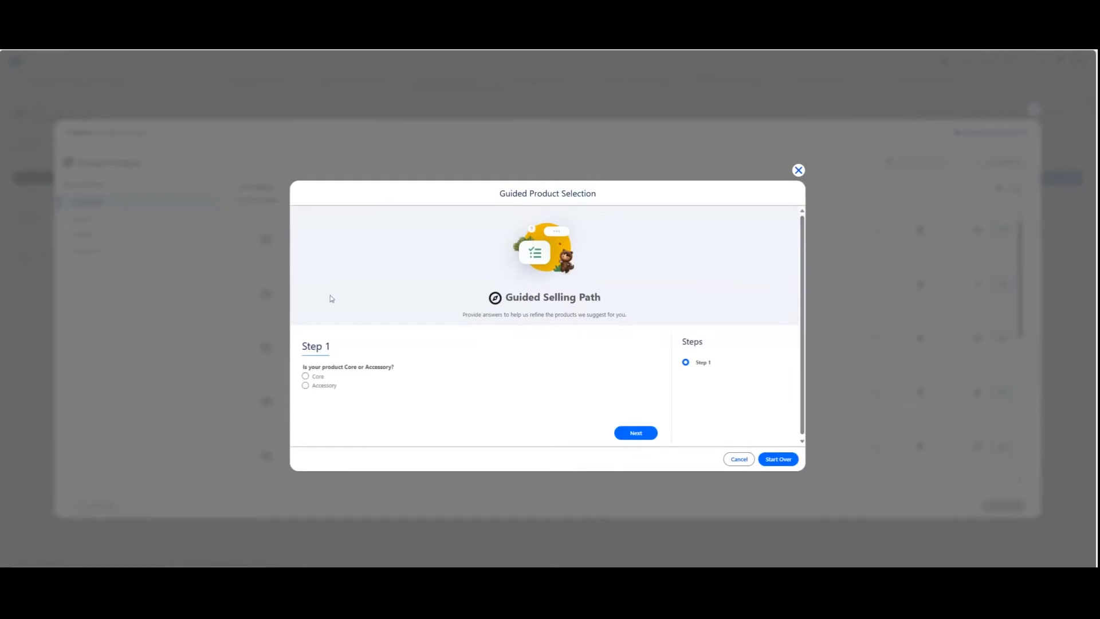
pyautogui.click(305, 387)
pyautogui.click(630, 432)
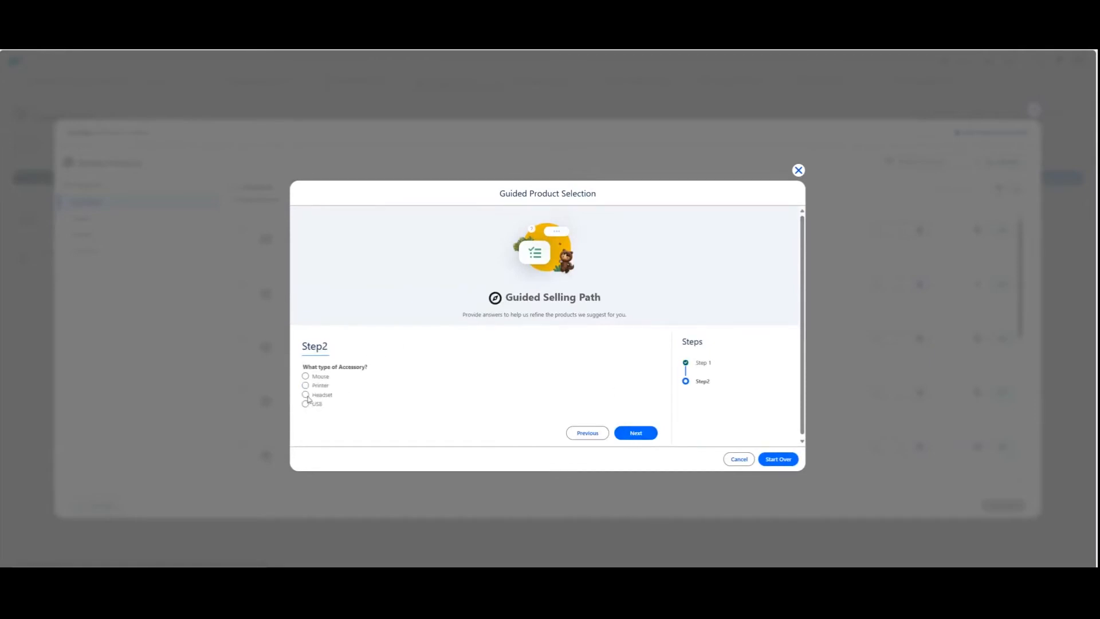
pyautogui.click(306, 405)
pyautogui.click(637, 432)
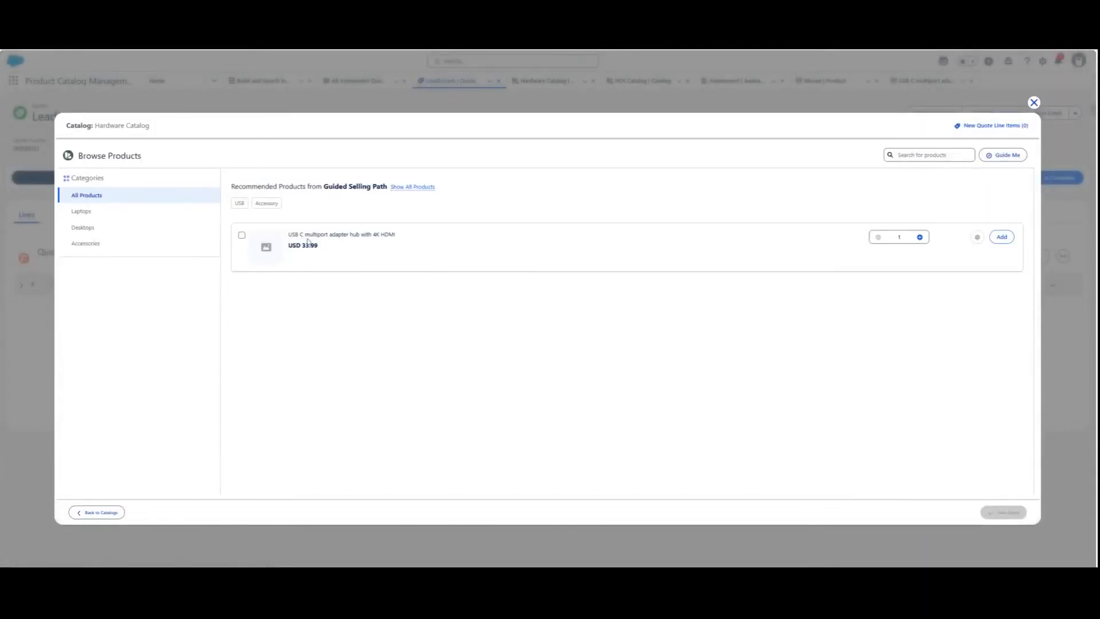
# Run the Guided Selling Path again with Core as the answer in Step 1.
pyautogui.click(992, 155)
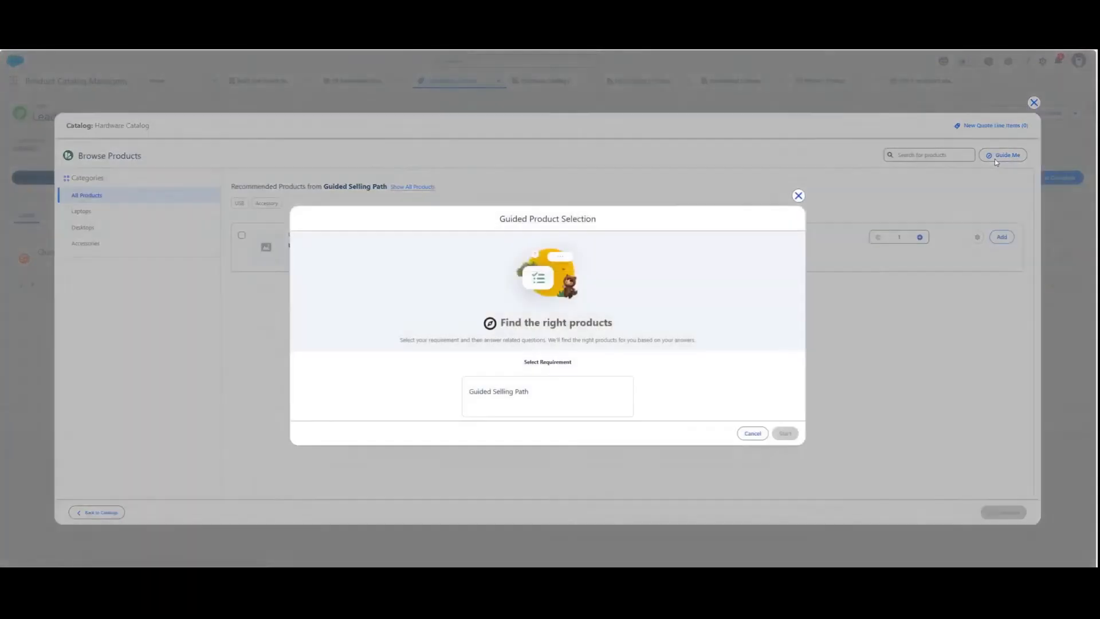
pyautogui.click(566, 399)
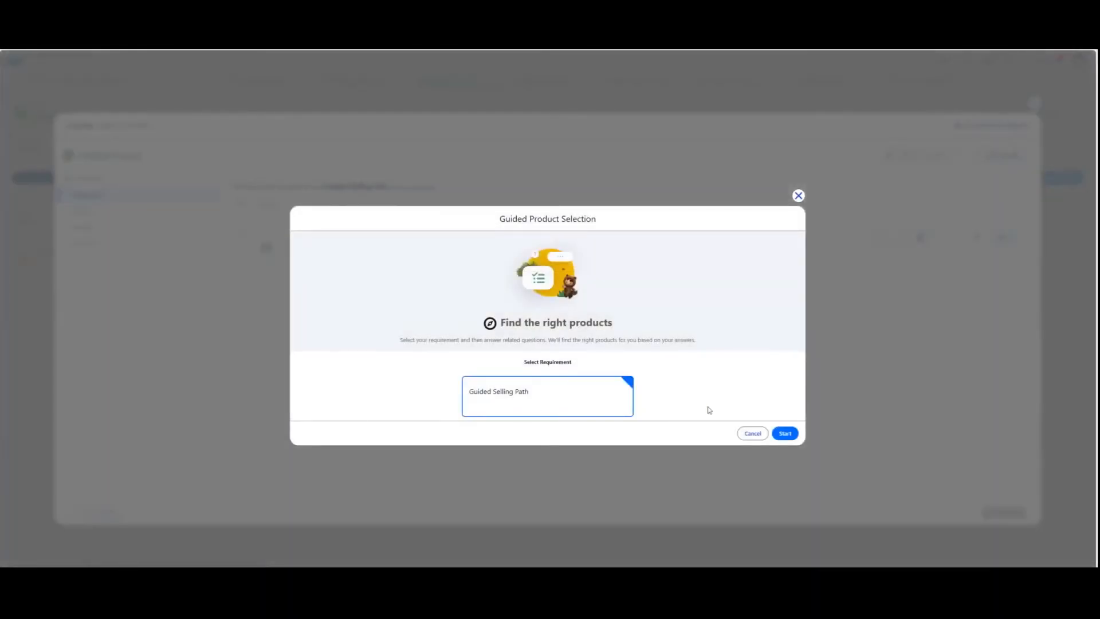
pyautogui.click(783, 433)
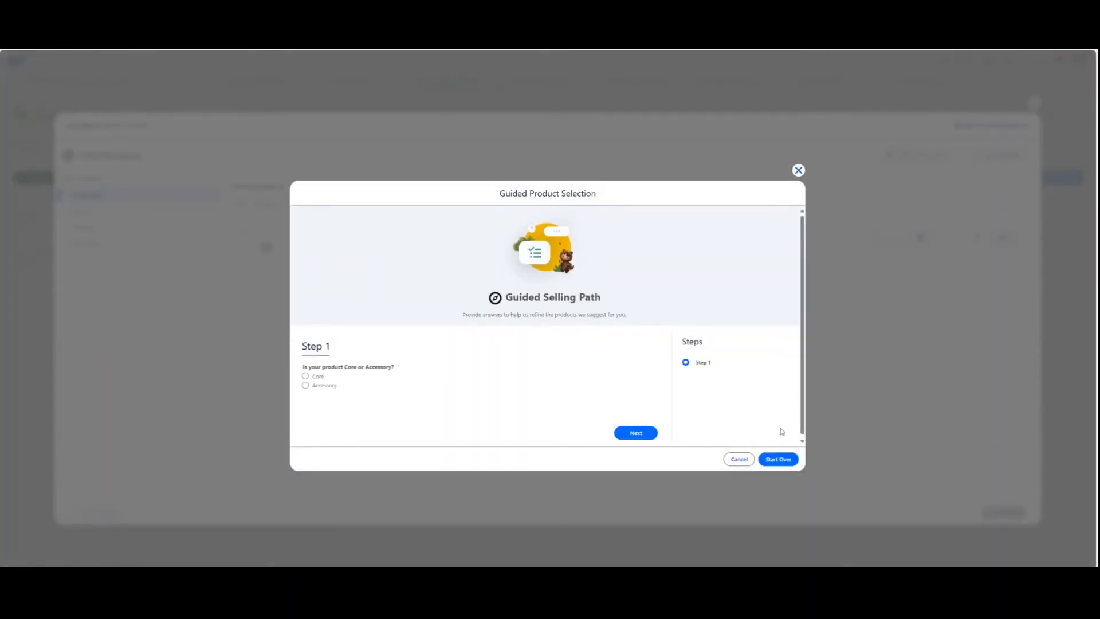
pyautogui.click(307, 378)
pyautogui.click(649, 436)
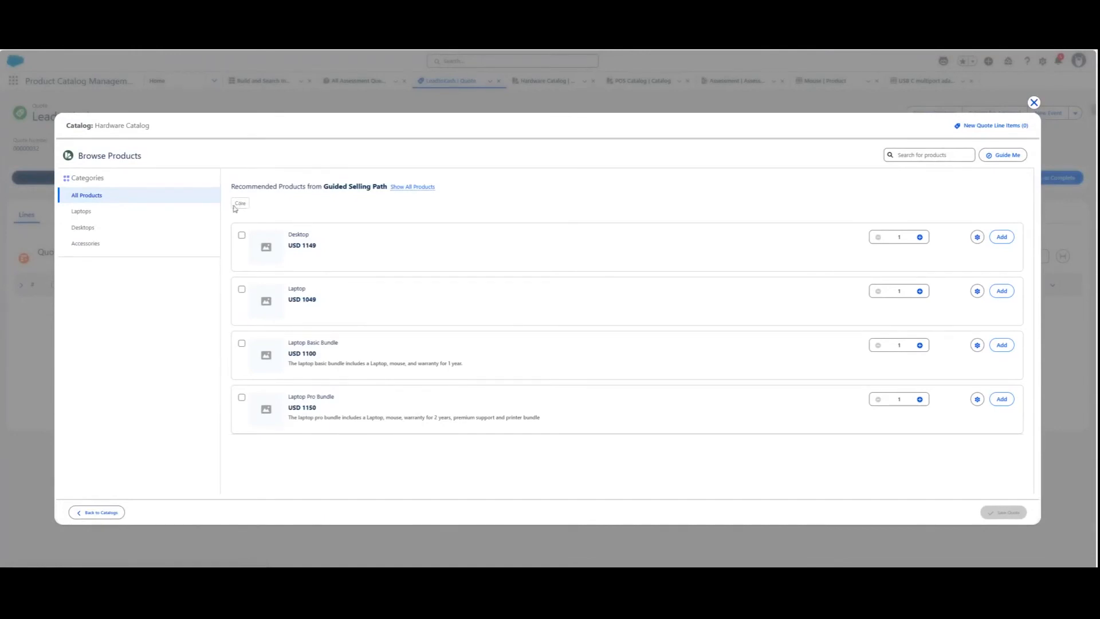
# Run the Guided Selling Path once more, answering Accessory in Step 1 and Printer in Step2.
pyautogui.click(1002, 155)
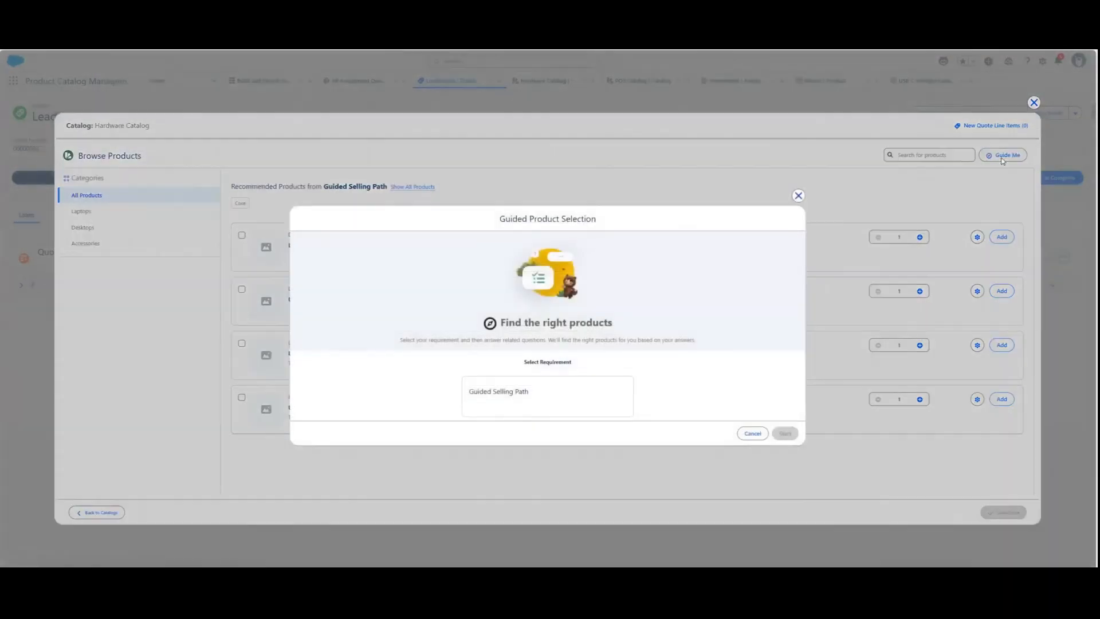
pyautogui.click(598, 383)
pyautogui.click(785, 433)
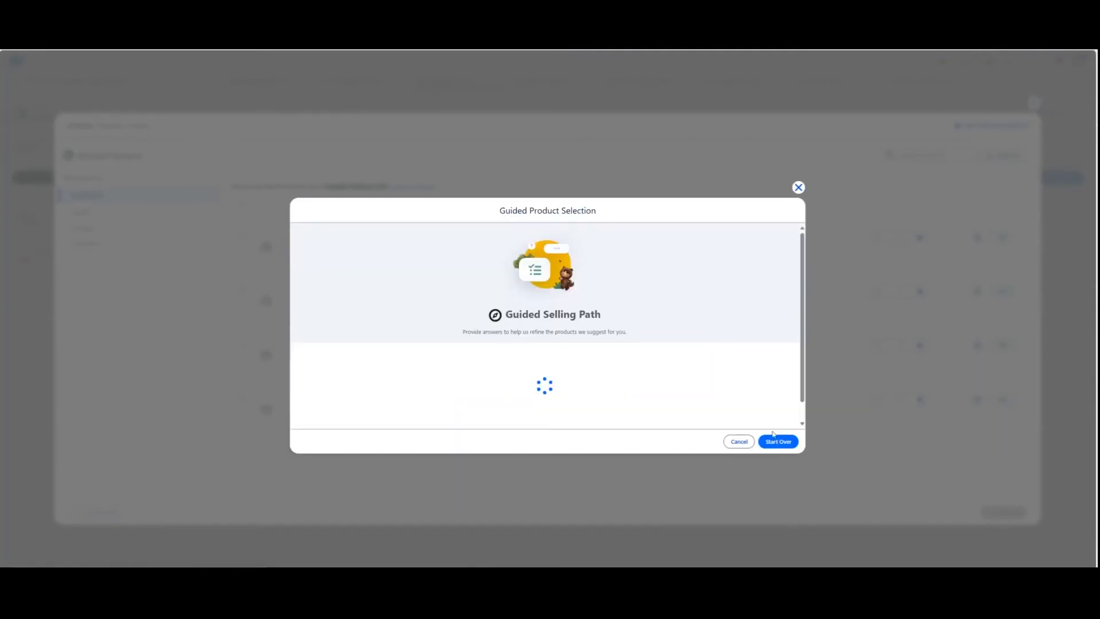
pyautogui.click(305, 385)
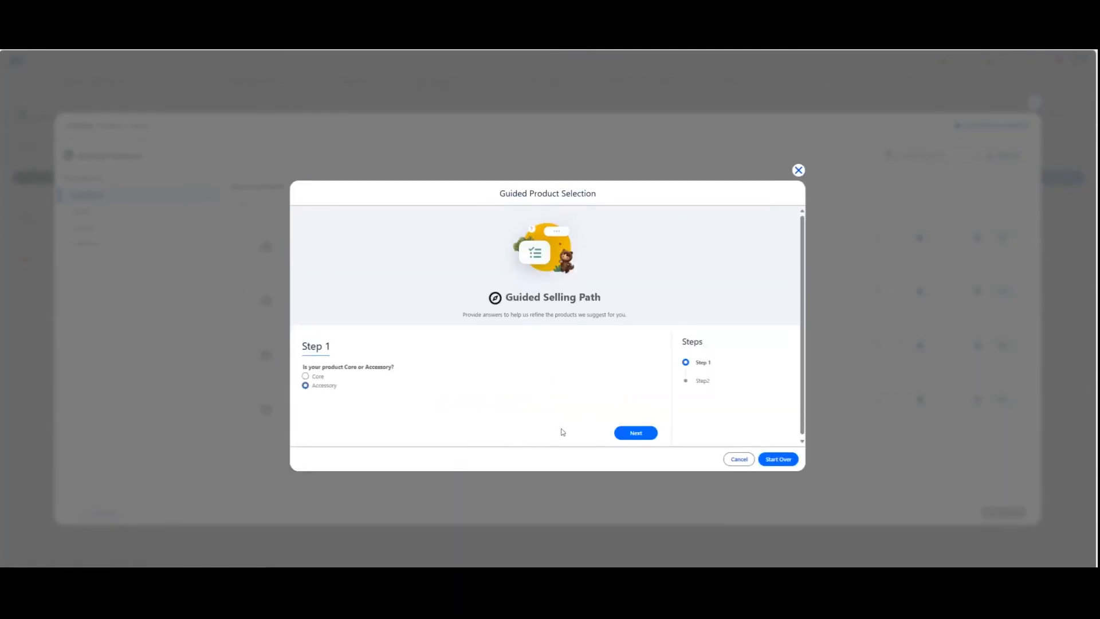
pyautogui.click(636, 436)
pyautogui.click(307, 386)
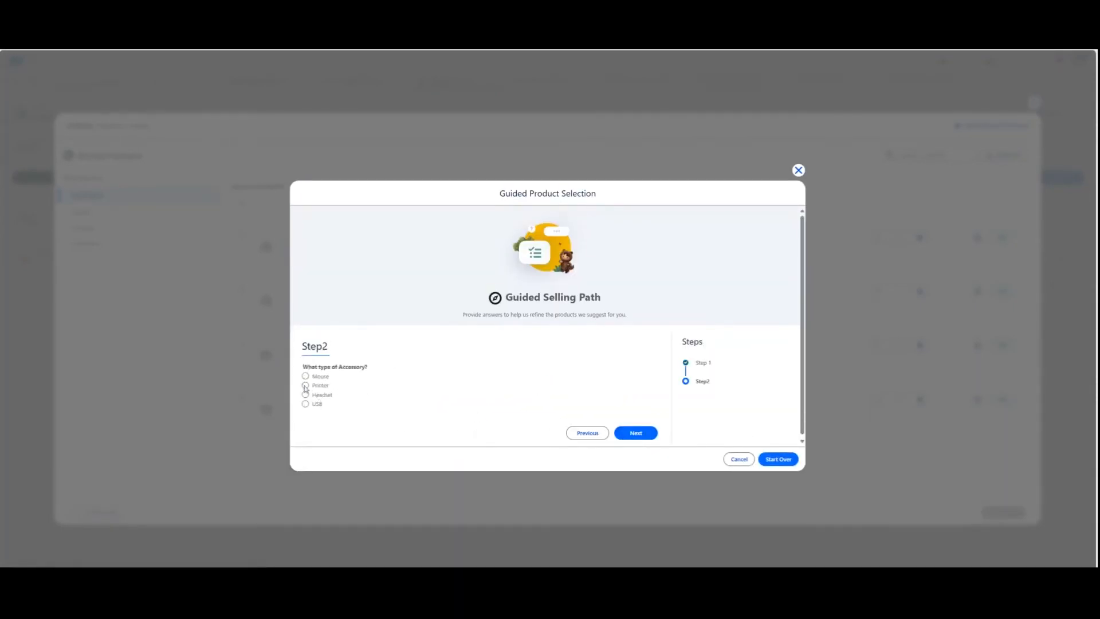
pyautogui.click(636, 434)
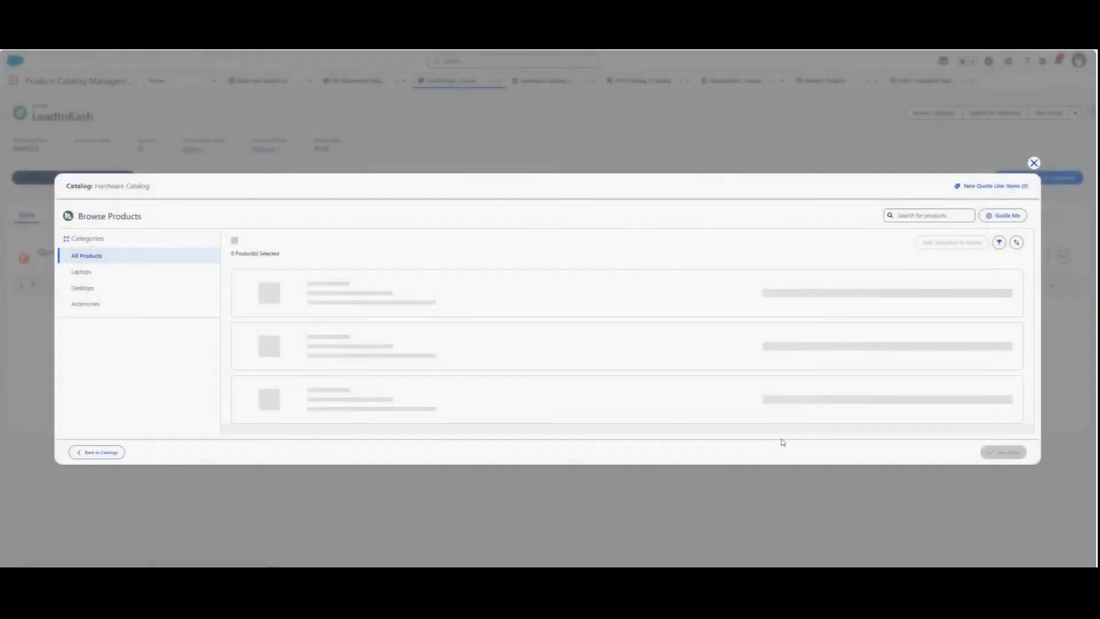